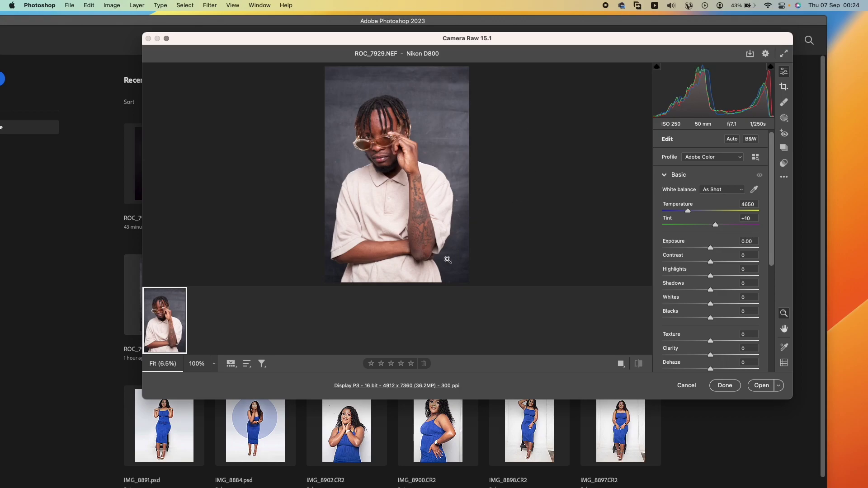
# Examine the face and hair of the raw portrait at close magnification and at full view.
pyautogui.click(395, 128)
pyautogui.click(405, 189)
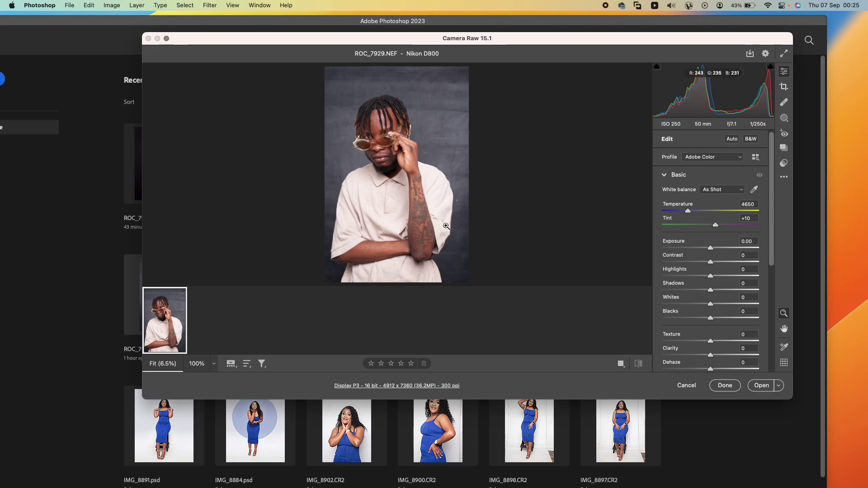
pyautogui.click(382, 129)
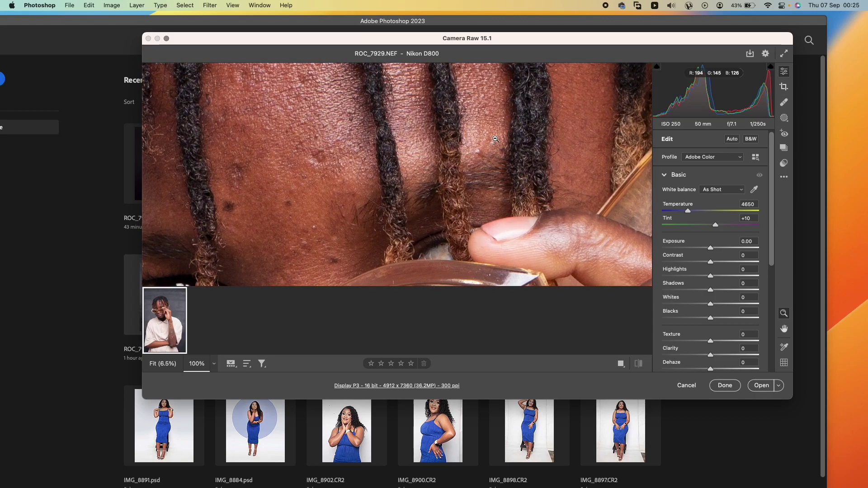
pyautogui.keyDown('alt'); pyautogui.click(202, 151); pyautogui.keyUp('alt')
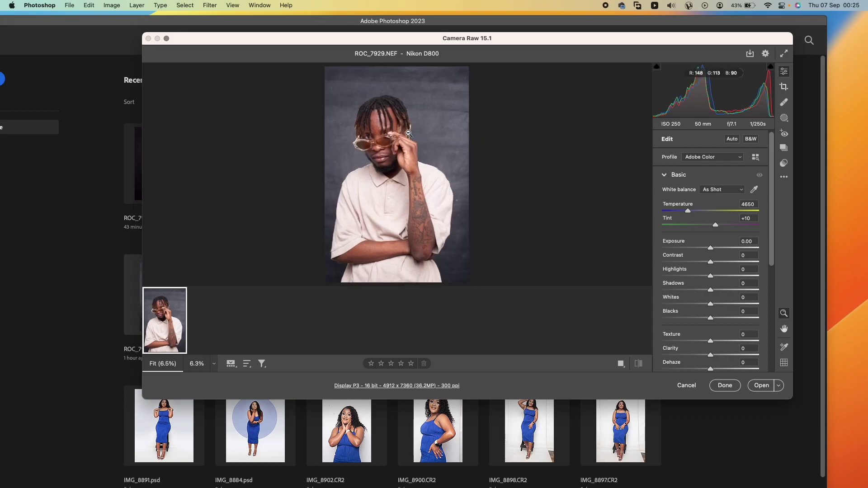
pyautogui.click(413, 134)
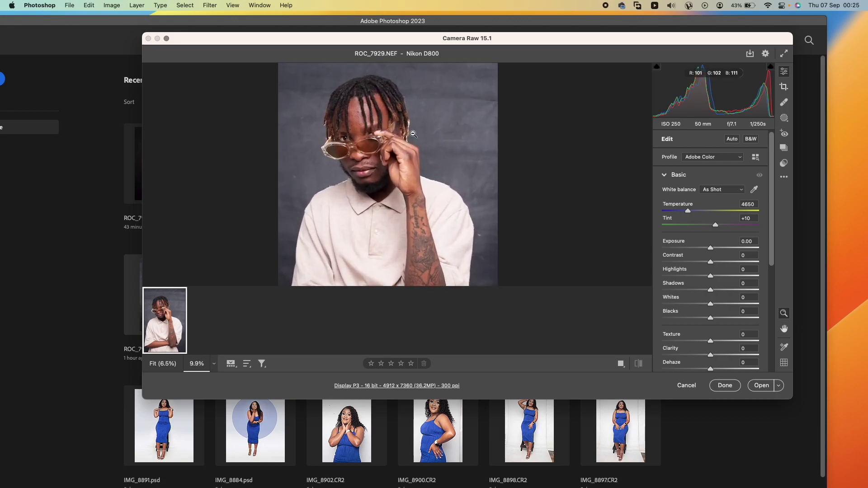
pyautogui.keyDown('alt'); pyautogui.click(423, 191); pyautogui.keyUp('alt')
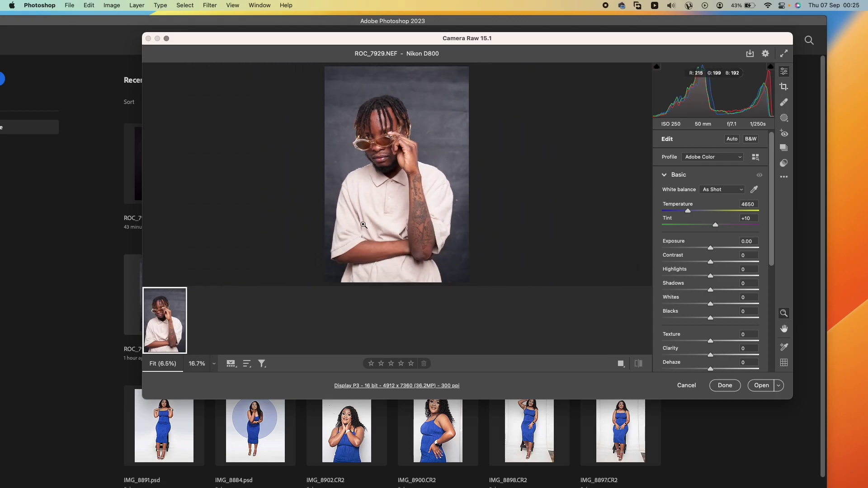
pyautogui.click(427, 144)
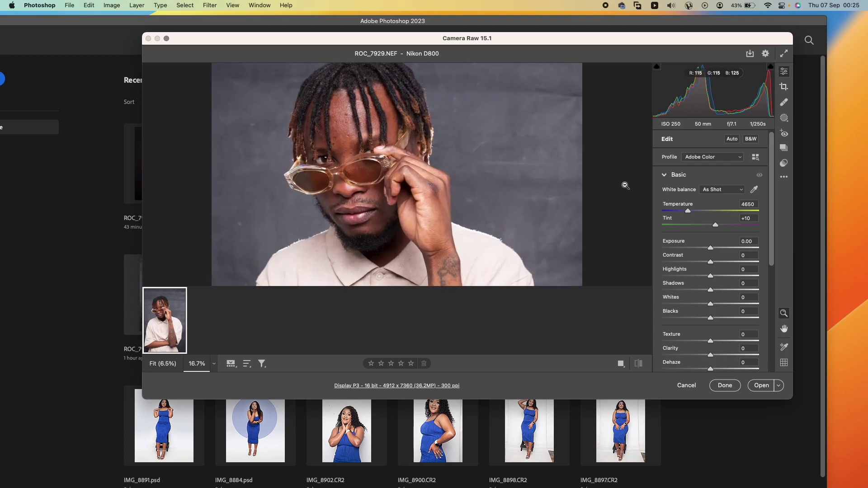
pyautogui.keyDown('alt'); pyautogui.click(357, 164); pyautogui.keyUp('alt')
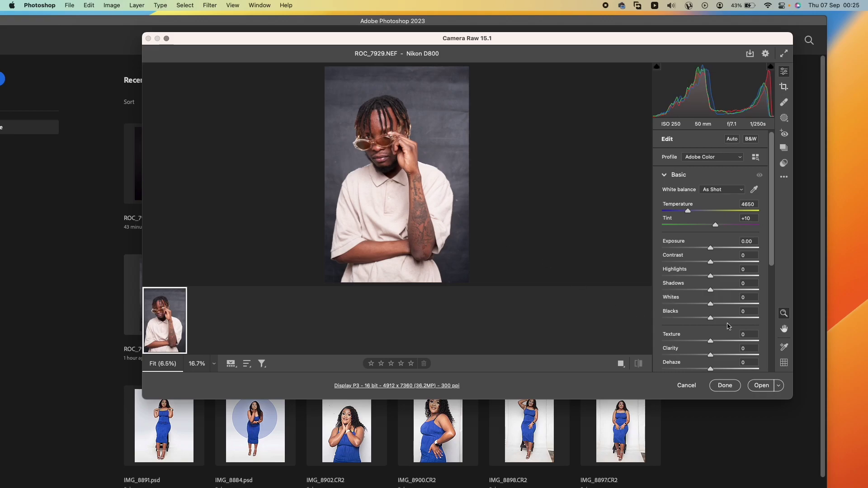
# Open the raw portrait from Camera Raw in Photoshop and enlarge the application window to fill the screen.
pyautogui.click(763, 385)
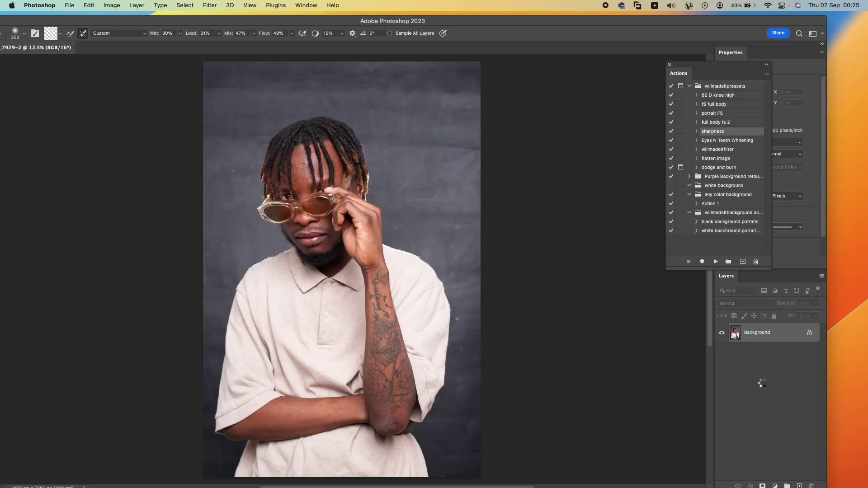
pyautogui.moveTo(114, 24); pyautogui.dragTo(239, 30)
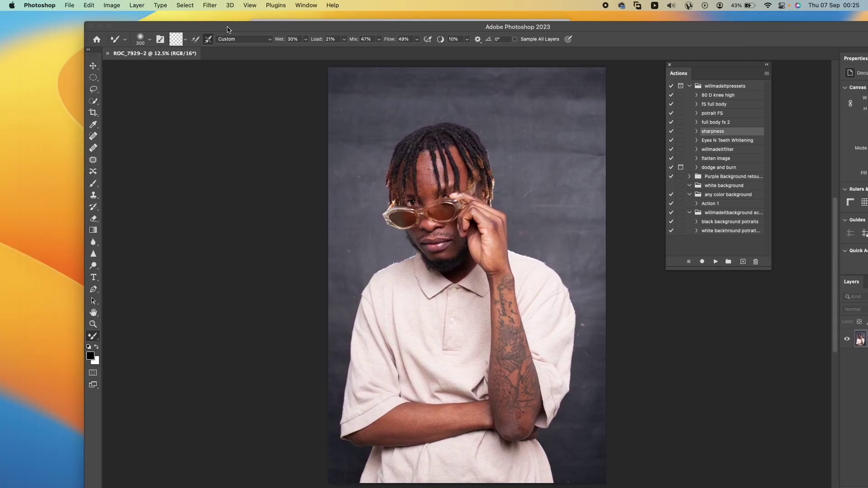
pyautogui.click(108, 27)
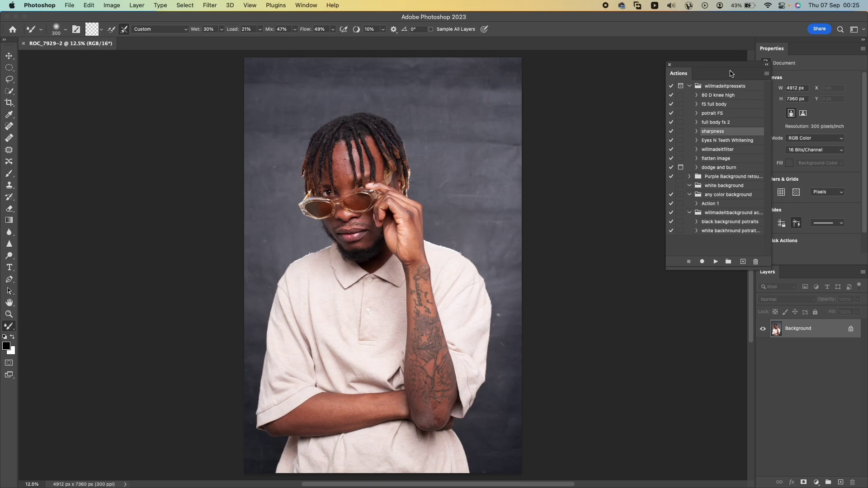
# Show the actions in Button Mode and run the "black background potraits" action on the photo.
pyautogui.click(767, 69)
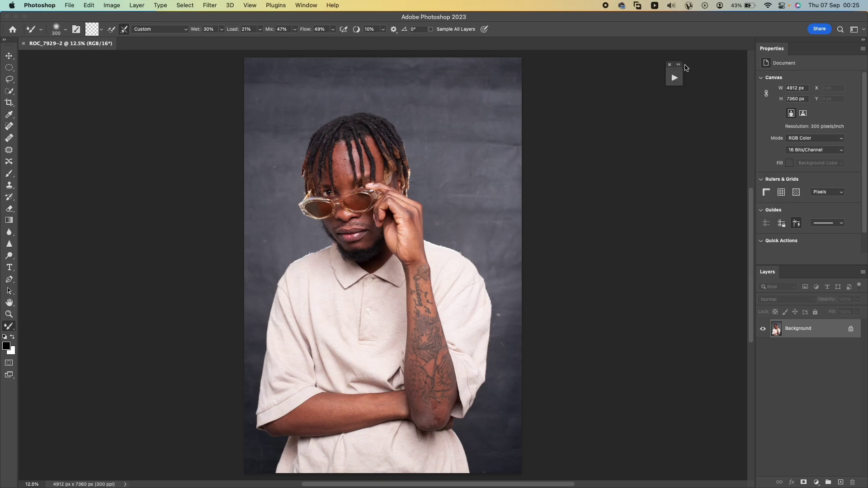
pyautogui.click(682, 66)
pyautogui.click(766, 74)
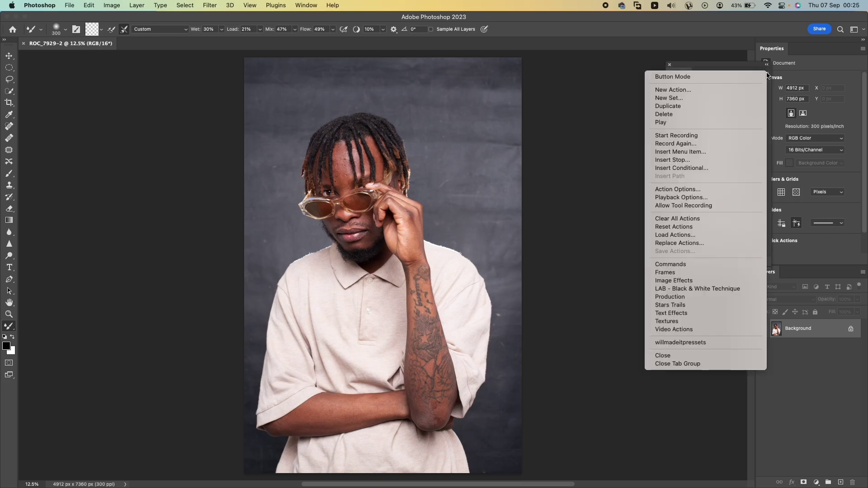
pyautogui.click(715, 77)
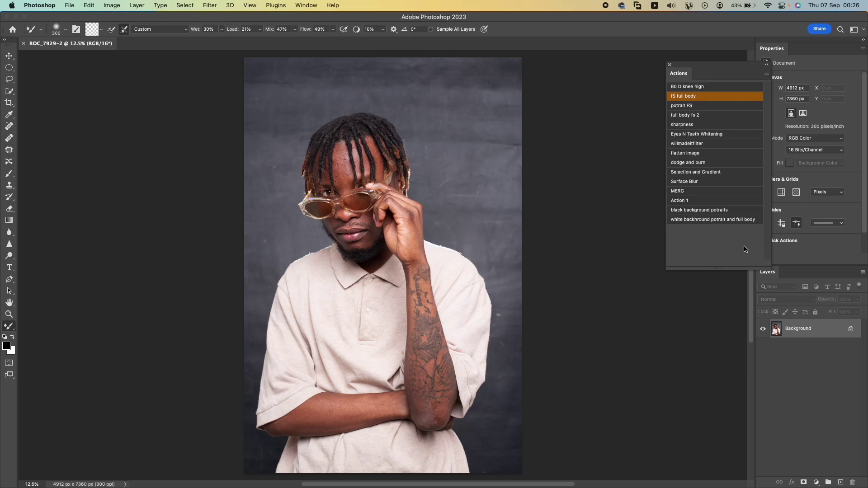
pyautogui.click(694, 210)
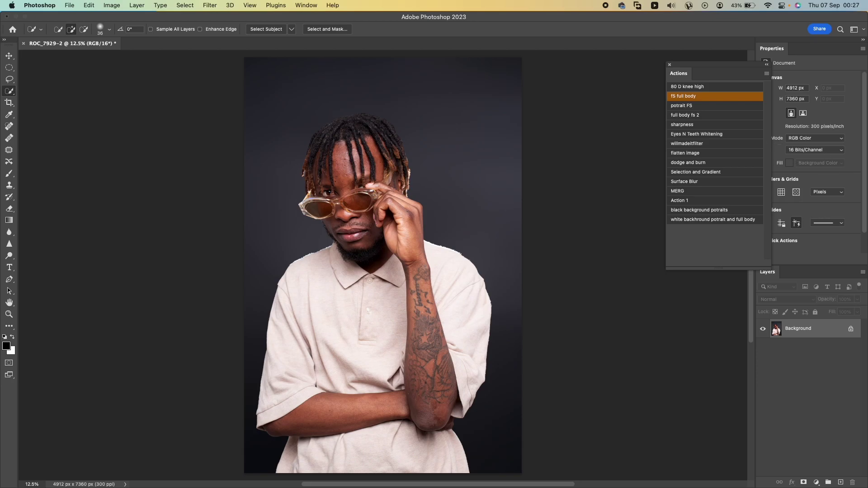
# Examine the darkened background and the edges around the hair, face and shirt, close up and at full view.
pyautogui.click(9, 314)
pyautogui.moveTo(281, 132); pyautogui.dragTo(459, 264)
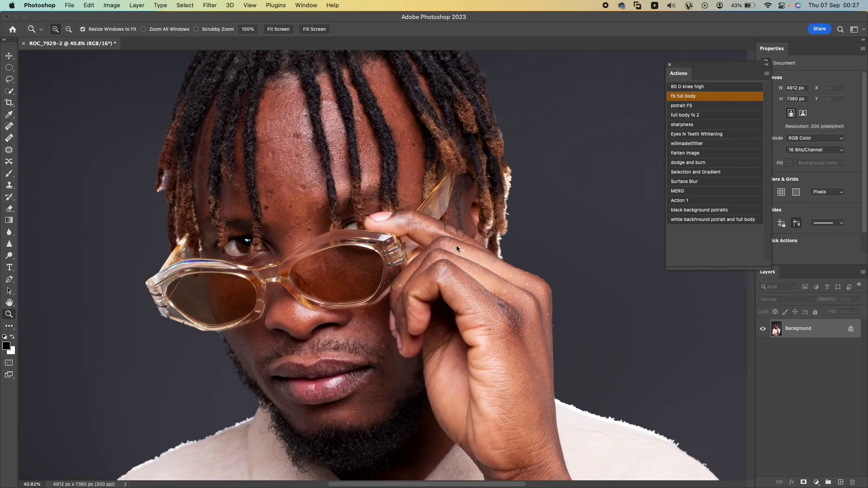
pyautogui.scroll(2, 457, 245)
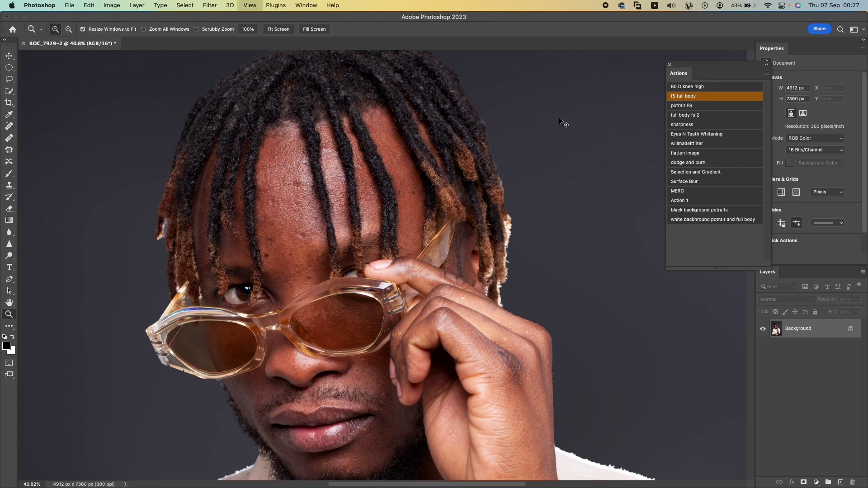
pyautogui.press('super+minus')
pyautogui.press('super+minus')
pyautogui.press('super+minus')
pyautogui.press('super+minus')
pyautogui.press('super+minus')
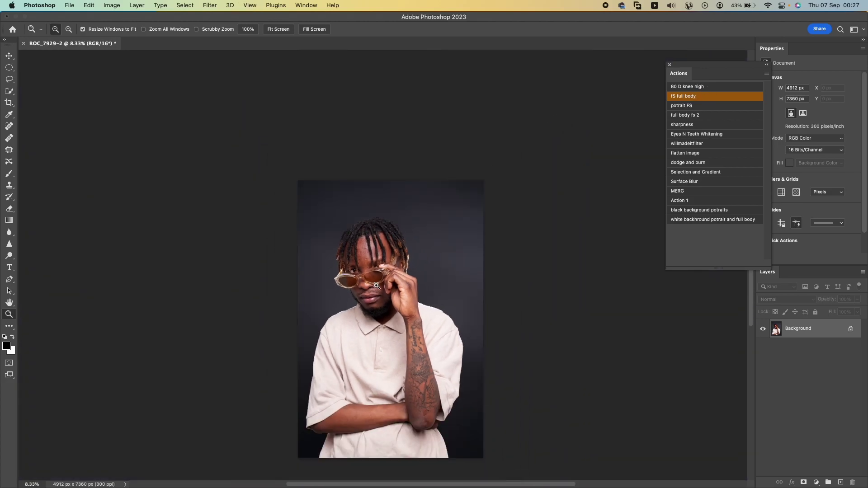
pyautogui.click(373, 253)
pyautogui.scroll(-2, 389, 177)
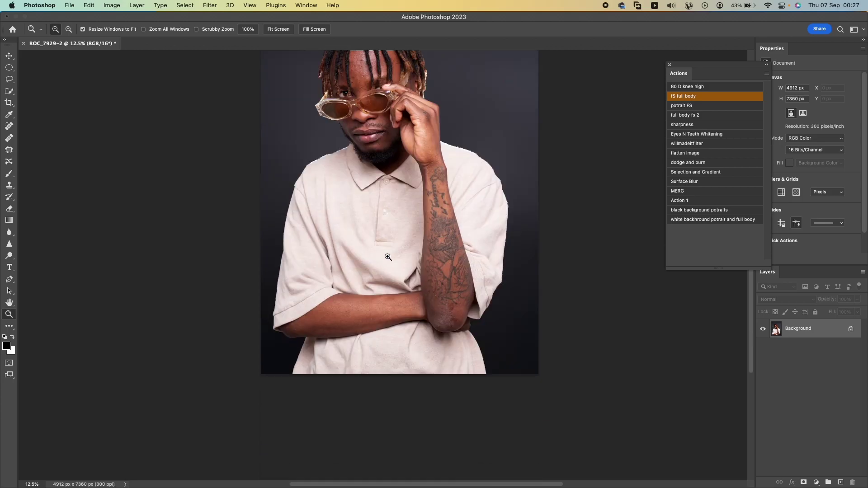
pyautogui.scroll(-5, 335, 304)
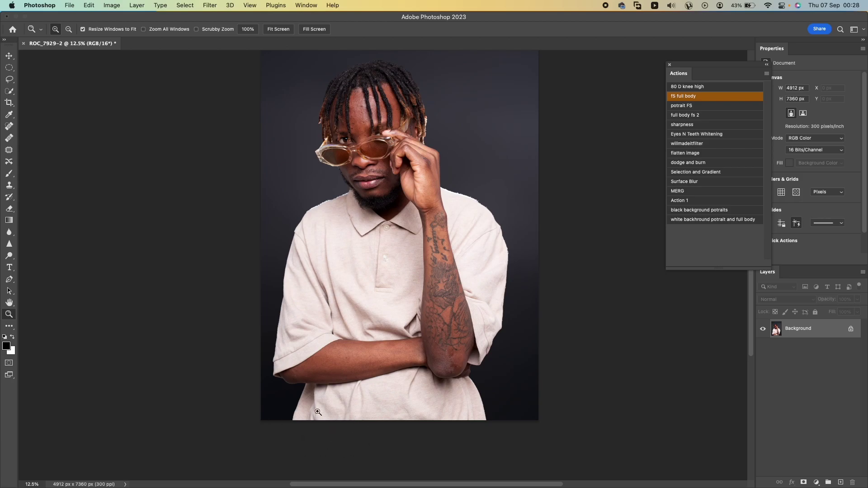
pyautogui.scroll(5, 422, 332)
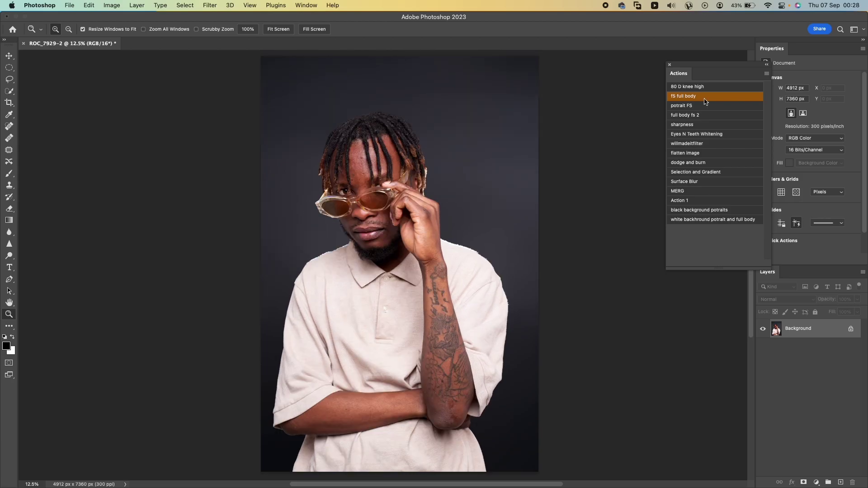
# Run a frequency separation (FS) action on the portrait to create the skin retouching layers.
pyautogui.moveTo(302, 116); pyautogui.dragTo(518, 297)
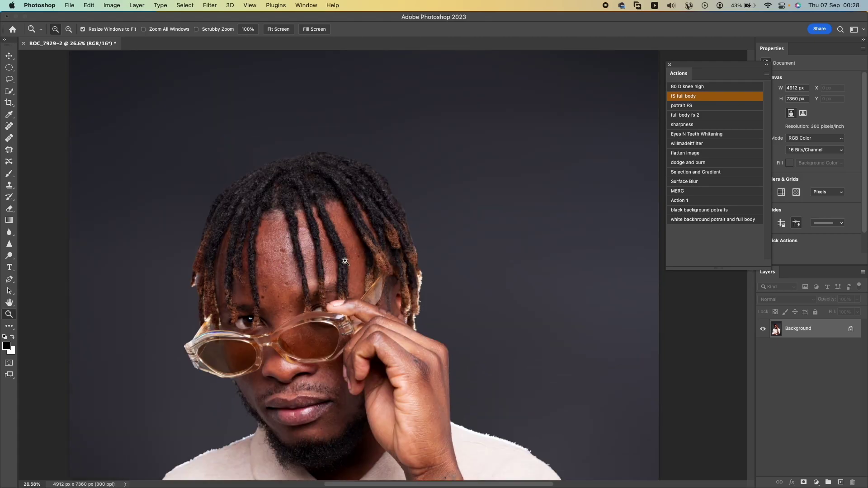
pyautogui.moveTo(150, 157); pyautogui.dragTo(447, 457)
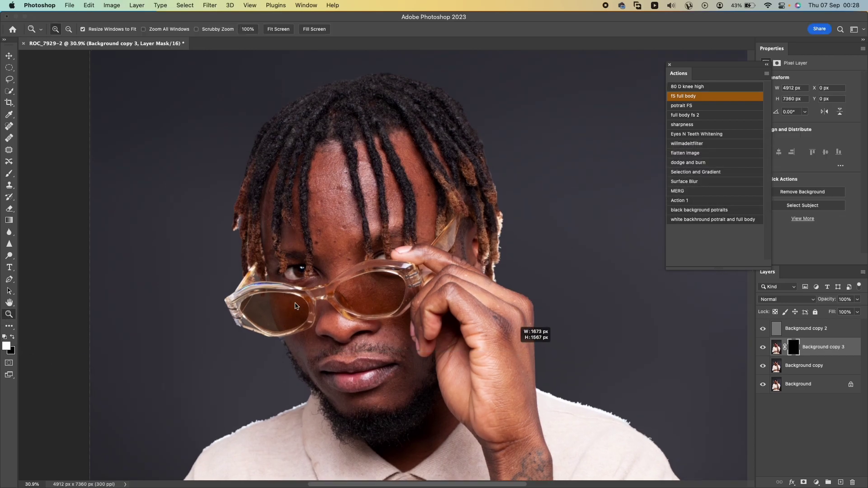
pyautogui.scroll(5, 413, 159)
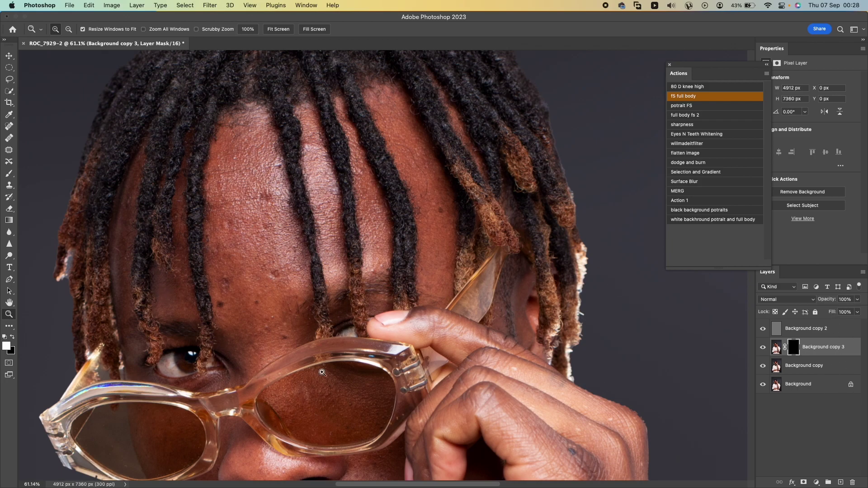
# Set the Brush tool to a Soft Round tip of 236 px.
pyautogui.click(9, 173)
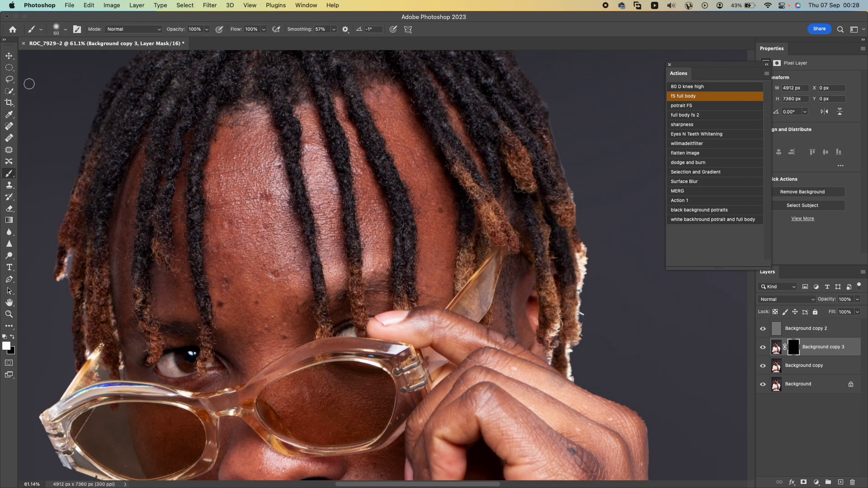
pyautogui.click(57, 33)
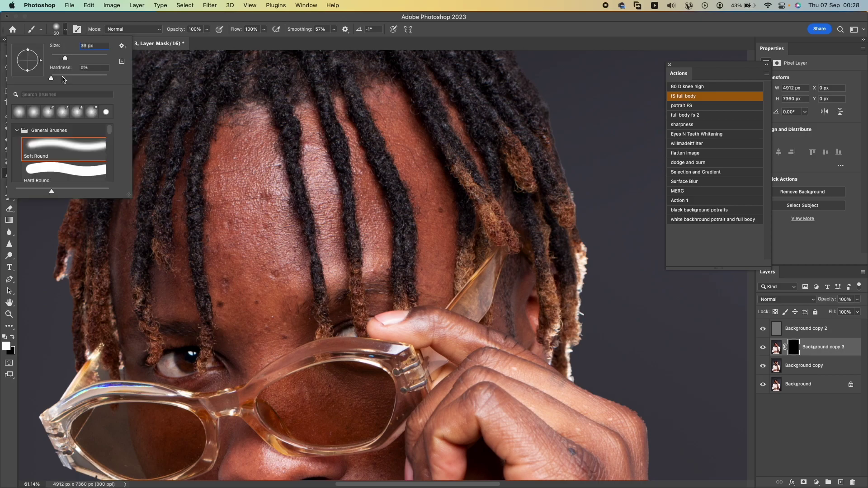
pyautogui.click(40, 318)
pyautogui.click(67, 31)
pyautogui.moveTo(86, 57); pyautogui.dragTo(94, 57)
pyautogui.press('Return')
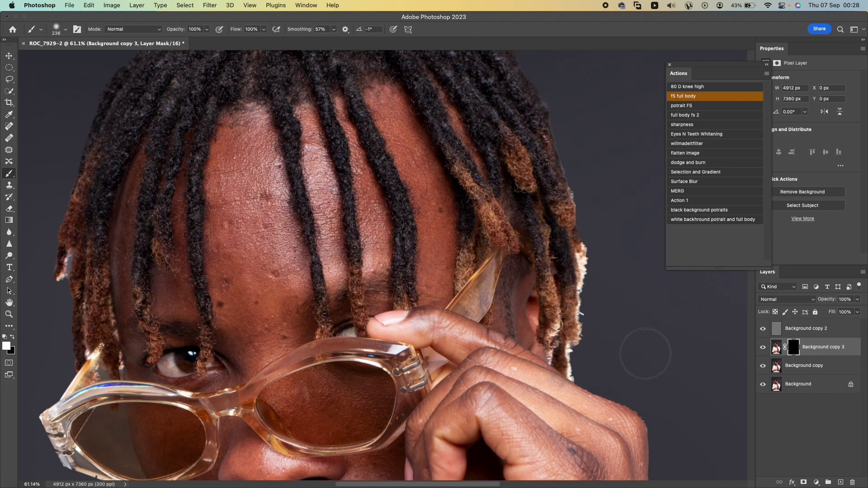
# On the Background copy layer, smooth the forehead skin between the locs with the Mixer Brush, reducing the tip from 300 to 150 px.
pyautogui.click(803, 366)
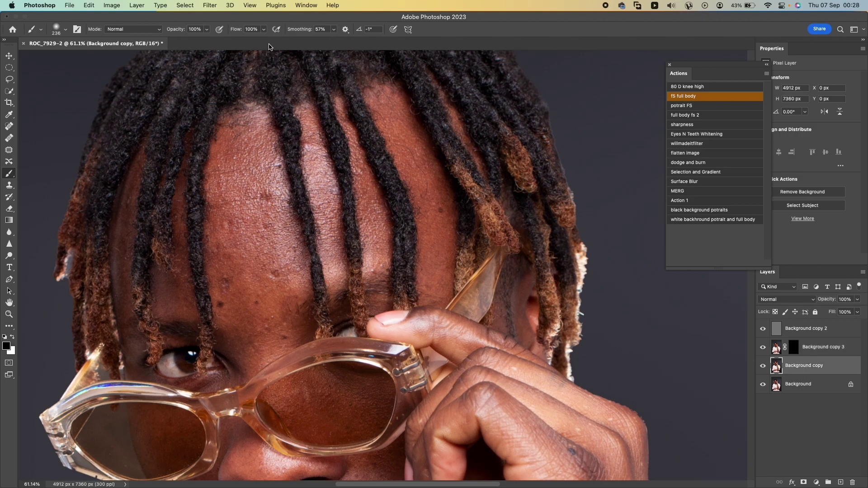
pyautogui.click(9, 325)
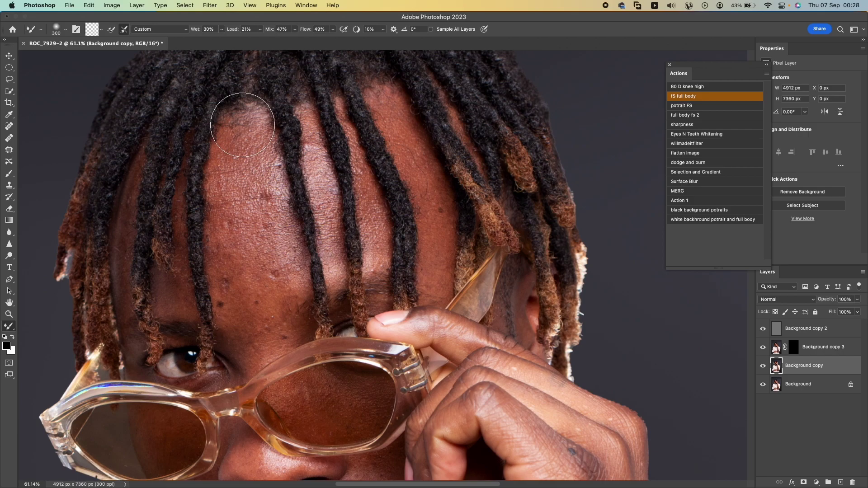
pyautogui.press(']')
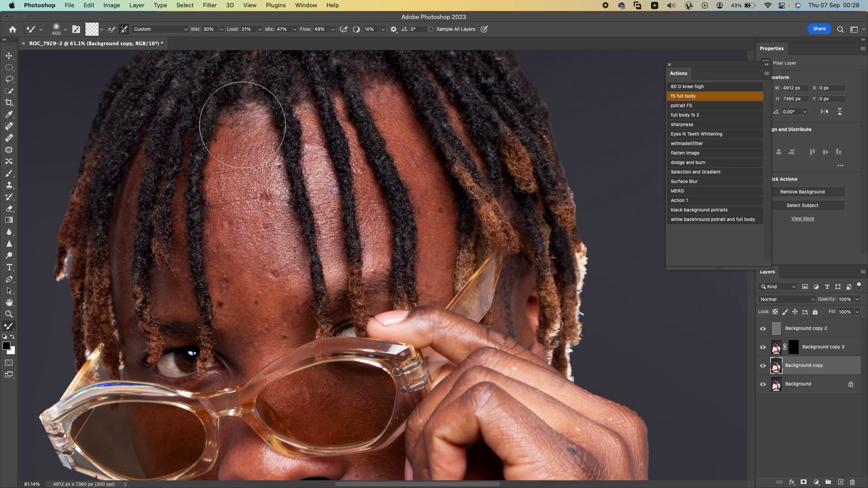
pyautogui.press('[')
pyautogui.moveTo(258, 189)
pyautogui.mouseDown()
pyautogui.moveTo(246, 135)
pyautogui.moveTo(244, 226)
pyautogui.moveTo(231, 211)
pyautogui.moveTo(266, 283)
pyautogui.moveTo(266, 175)
pyautogui.moveTo(250, 255)
pyautogui.moveTo(241, 246)
pyautogui.moveTo(240, 296)
pyautogui.moveTo(274, 291)
pyautogui.moveTo(259, 191)
pyautogui.moveTo(277, 260)
pyautogui.moveTo(243, 308)
pyautogui.moveTo(236, 279)
pyautogui.moveTo(239, 272)
pyautogui.moveTo(272, 331)
pyautogui.moveTo(277, 246)
pyautogui.moveTo(264, 230)
pyautogui.moveTo(251, 161)
pyautogui.moveTo(229, 176)
pyautogui.moveTo(240, 136)
pyautogui.moveTo(248, 146)
pyautogui.moveTo(386, 139)
pyautogui.mouseUp()
pyautogui.press('[')
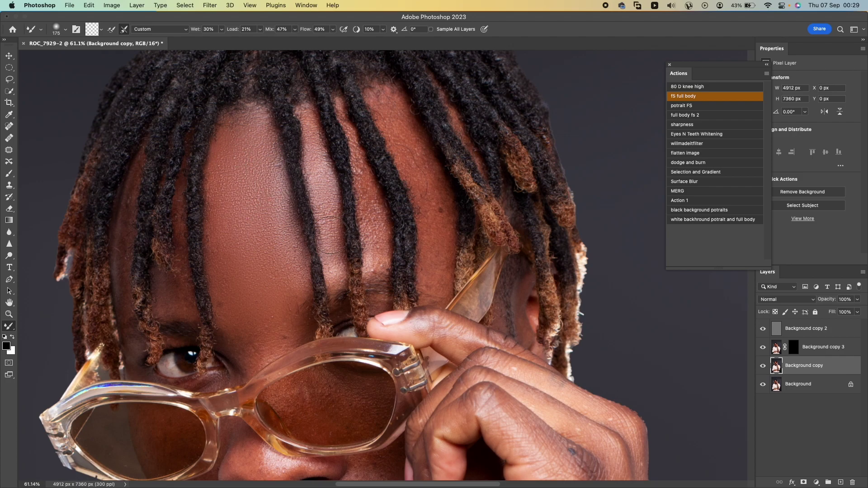
pyautogui.moveTo(369, 220); pyautogui.dragTo(367, 198)
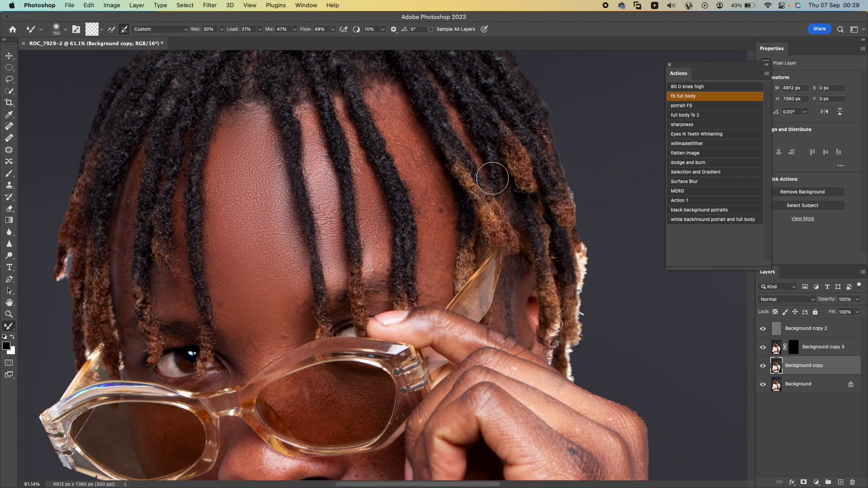
# Smooth the forehead skin between the outer locs near the glasses-holding hand with the Mixer Brush, using a 175 px tip.
pyautogui.scroll(2, 497, 199)
pyautogui.press(']')
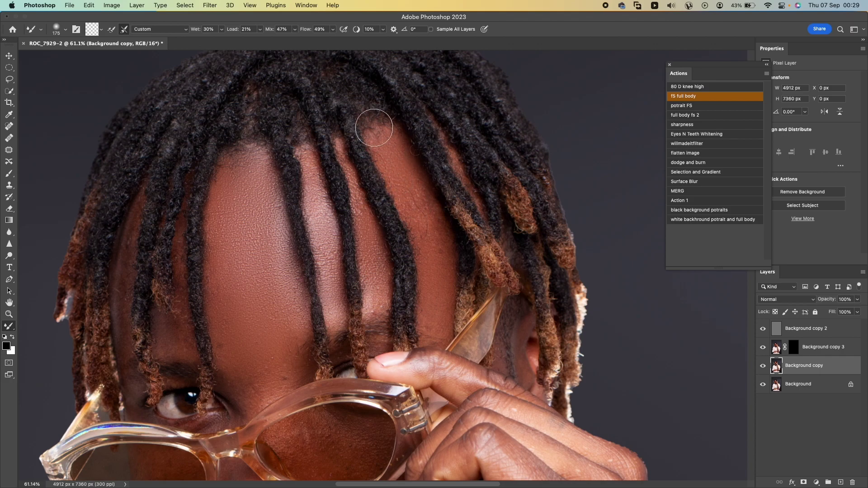
pyautogui.scroll(-1, 353, 229)
pyautogui.scroll(-1, 354, 229)
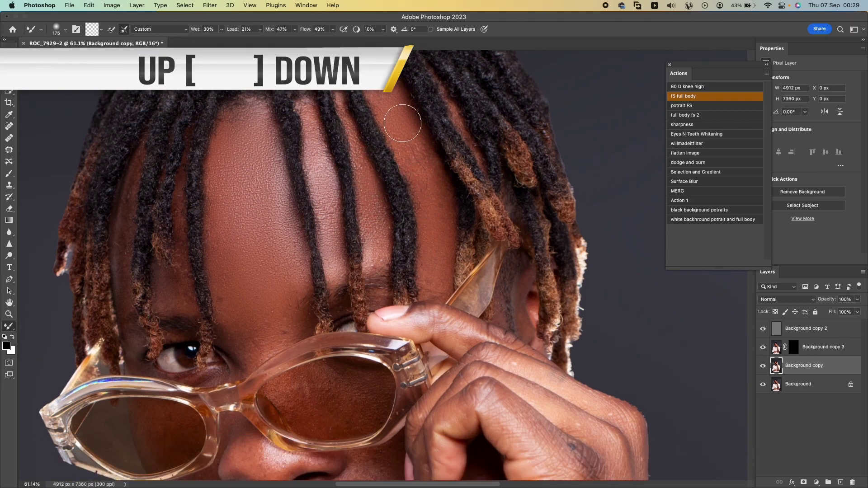
pyautogui.scroll(-3, 300, 287)
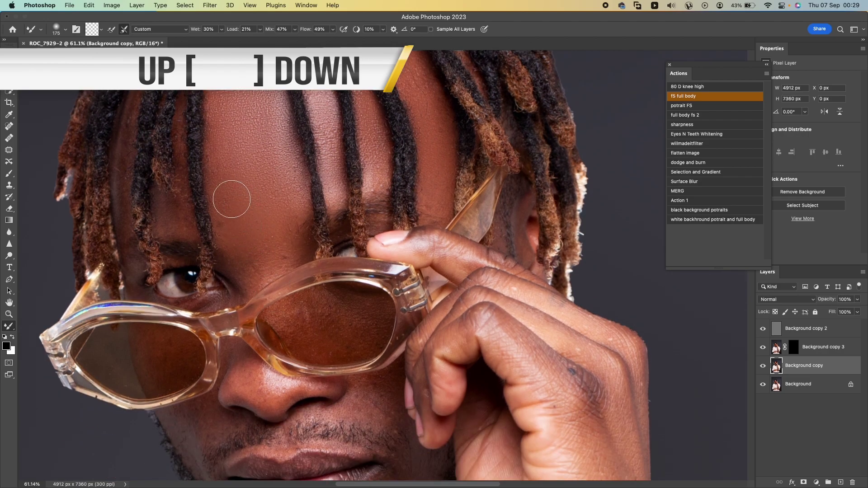
# Smooth the temple and the skin around the uncovered eye's eyebrow with the Mixer Brush, varying the tip between 125 and 175 px.
pyautogui.scroll(2, 230, 188)
pyautogui.press('[')
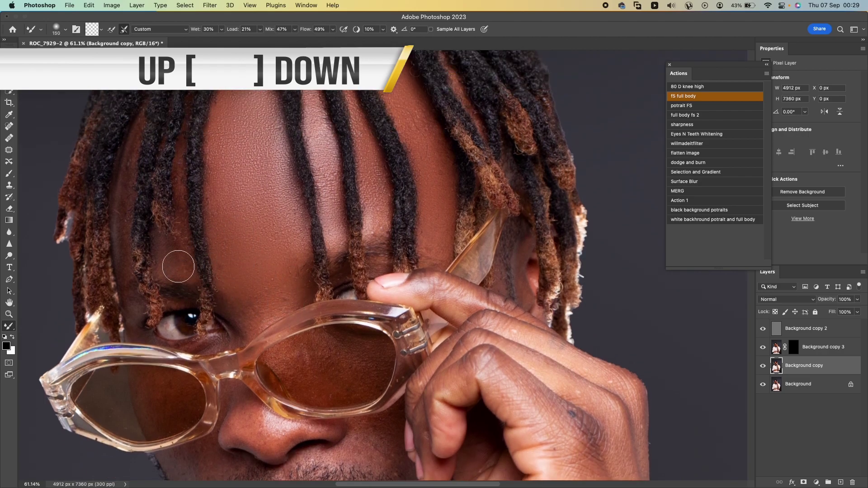
pyautogui.press('[')
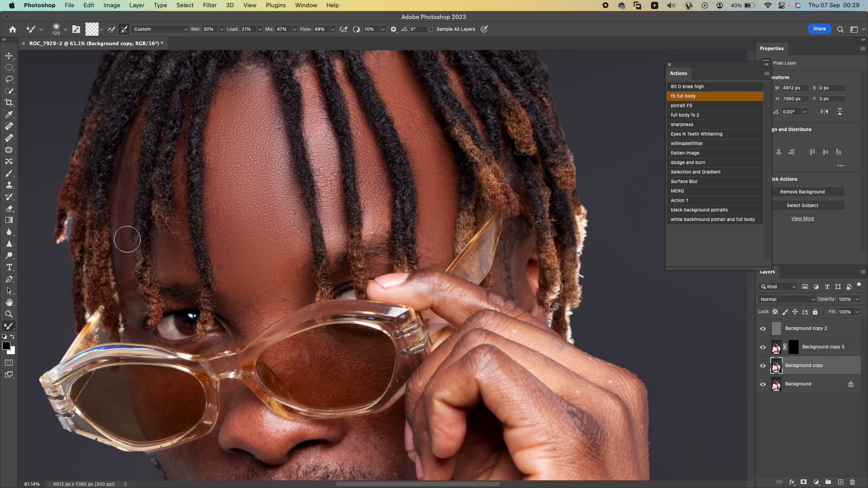
pyautogui.scroll(-3, 125, 202)
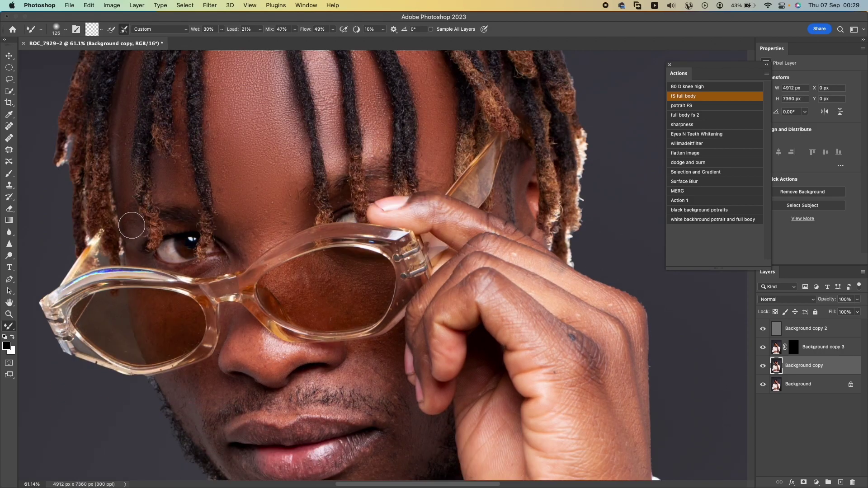
pyautogui.press(']')
pyautogui.press(']')
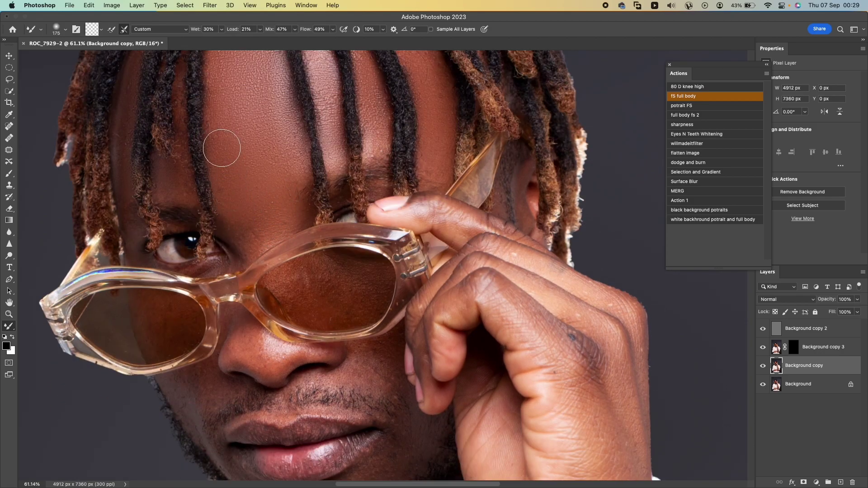
pyautogui.click(65, 30)
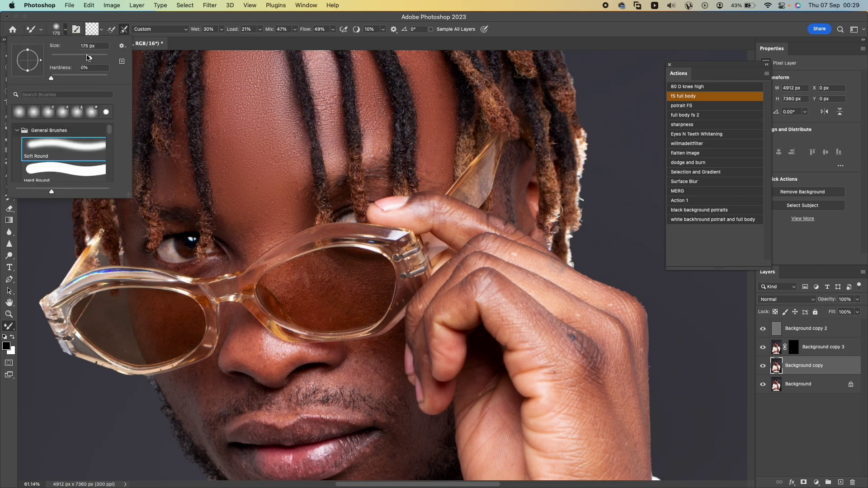
pyautogui.press('Escape')
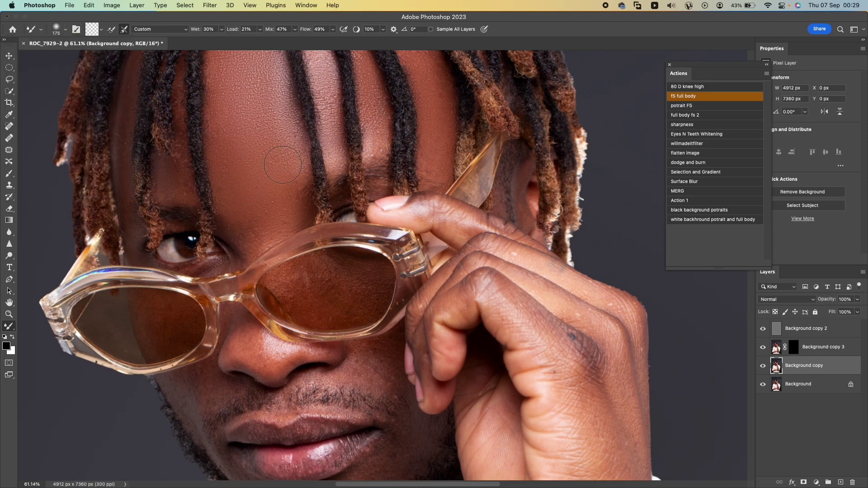
# Smooth the lower forehead and the area between the eyebrows with the Mixer Brush, varying the tip between 200 and 250 px.
pyautogui.scroll(-5, 282, 201)
pyautogui.press(']')
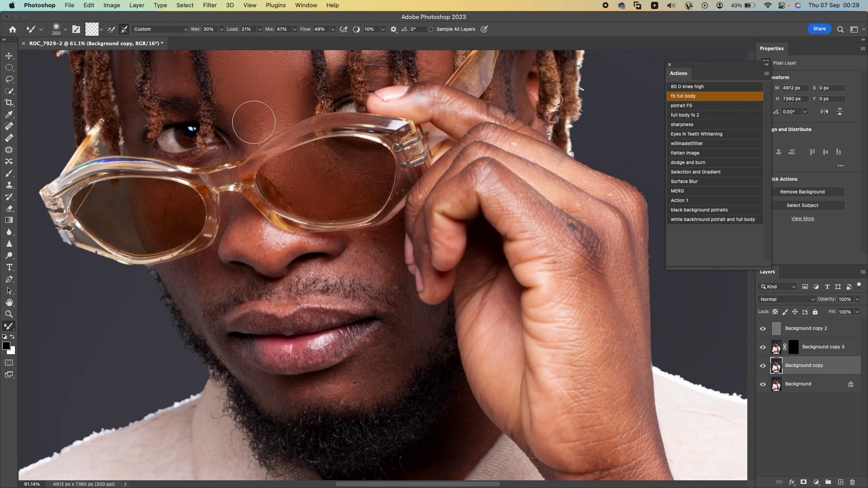
pyautogui.scroll(3, 231, 126)
pyautogui.scroll(-2, 175, 162)
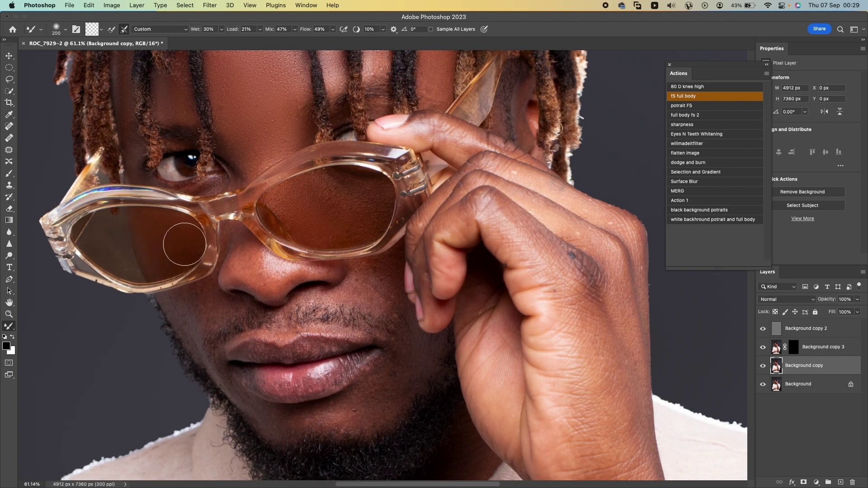
pyautogui.scroll(6, 384, 217)
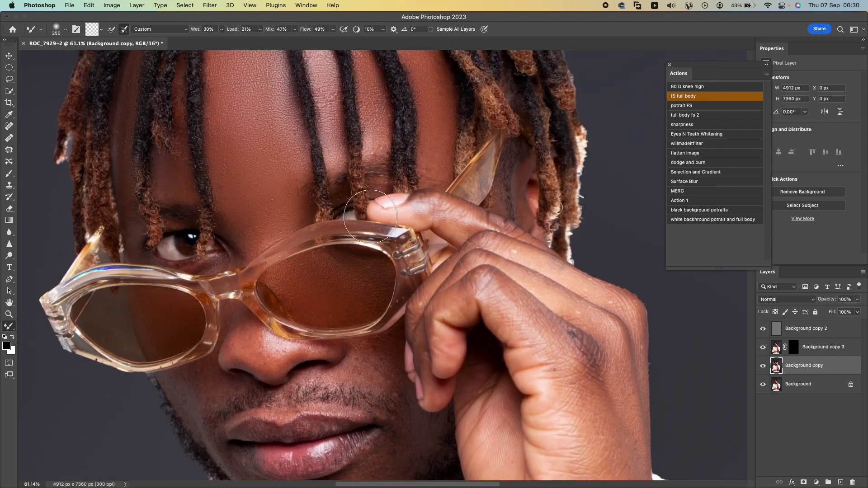
pyautogui.scroll(-1, 406, 150)
pyautogui.scroll(-2, 407, 150)
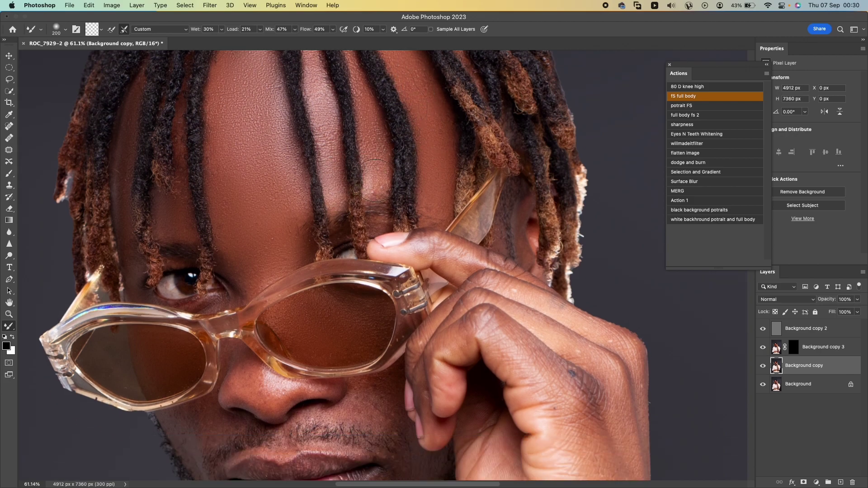
# Smooth the nose and go over the skin above its bridge with the Mixer Brush, enlarging the tip to 250 px.
pyautogui.scroll(-5, 375, 182)
pyautogui.press('[')
pyautogui.moveTo(285, 278); pyautogui.dragTo(270, 269)
pyautogui.scroll(2, 243, 259)
pyautogui.press(']')
pyautogui.press(']')
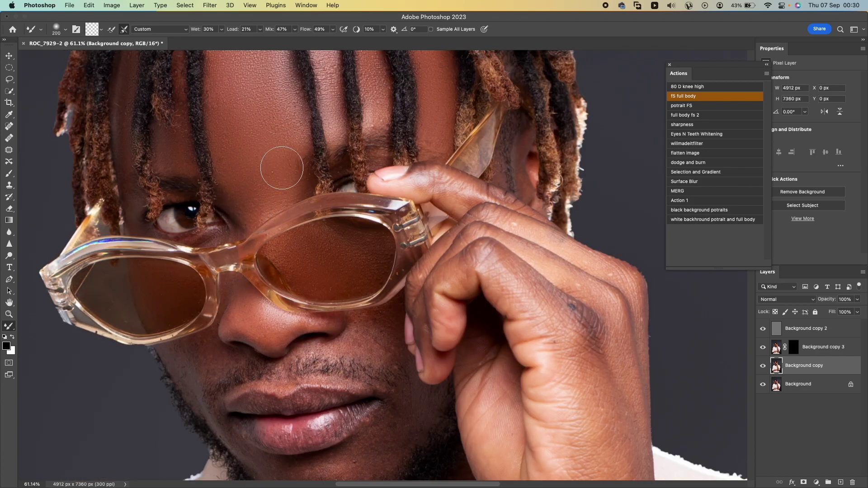
pyautogui.scroll(4, 285, 167)
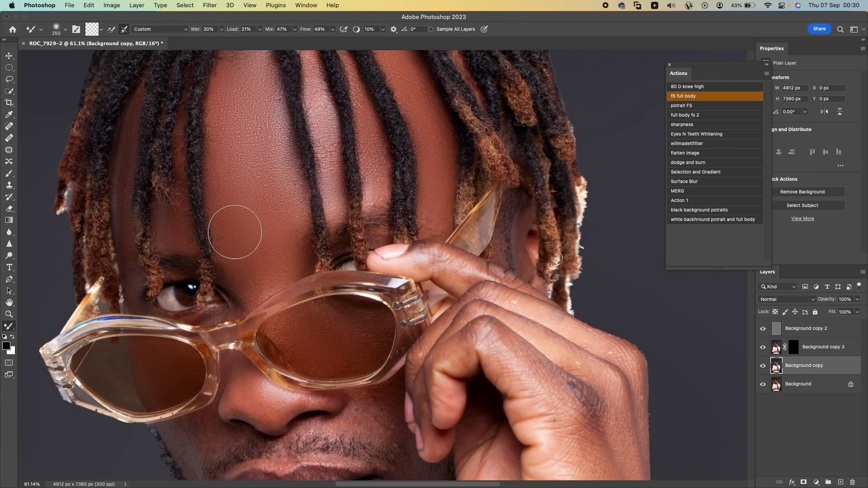
# Smooth the lower cheeks and the chin between lips and beard with the Mixer Brush, varying the tip between 175 and 250 px.
pyautogui.scroll(-3, 223, 303)
pyautogui.press('[')
pyautogui.press('[')
pyautogui.scroll(-1, 205, 386)
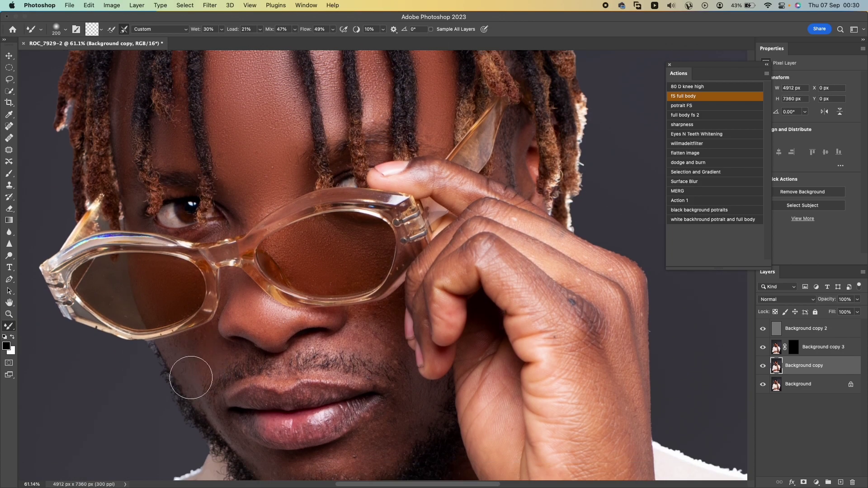
pyautogui.scroll(-2, 212, 357)
pyautogui.scroll(-1, 199, 270)
pyautogui.press('[')
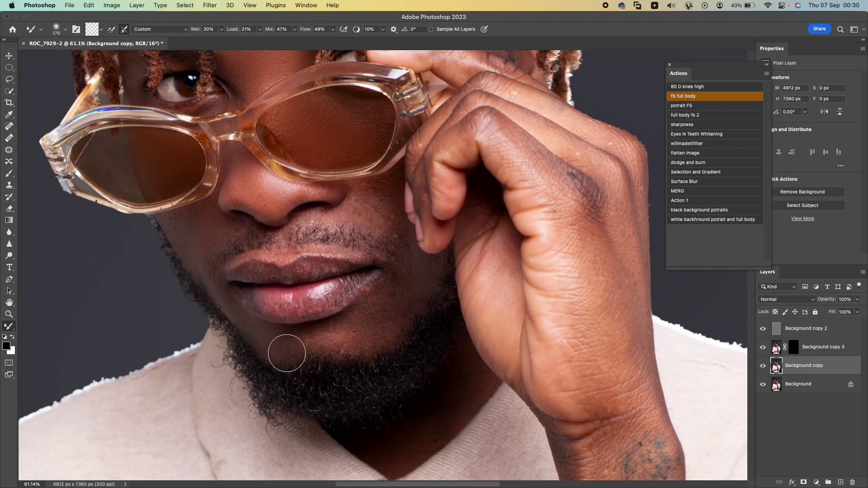
pyautogui.press(']')
pyautogui.press(']')
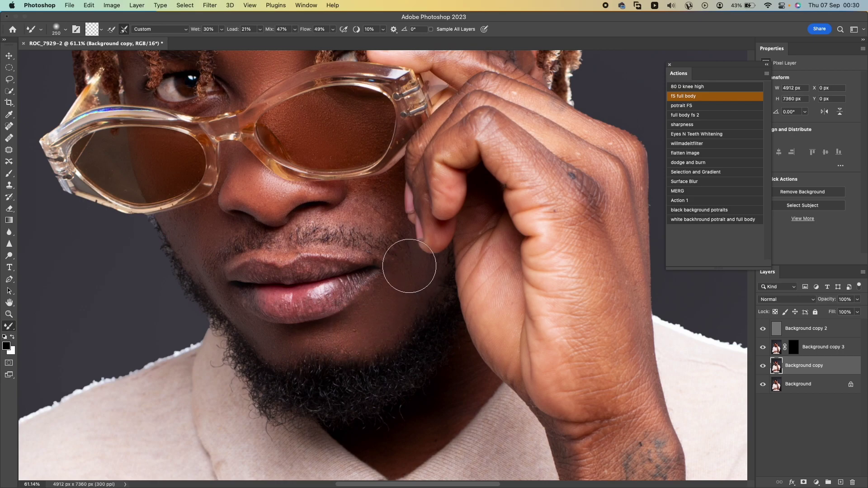
# Smooth the cheek beside the nostril and the skin seen through the lens with the Mixer Brush, using 150 and 175 px tips.
pyautogui.scroll(1, 389, 255)
pyautogui.press('[')
pyautogui.scroll(2, 370, 245)
pyautogui.press('[')
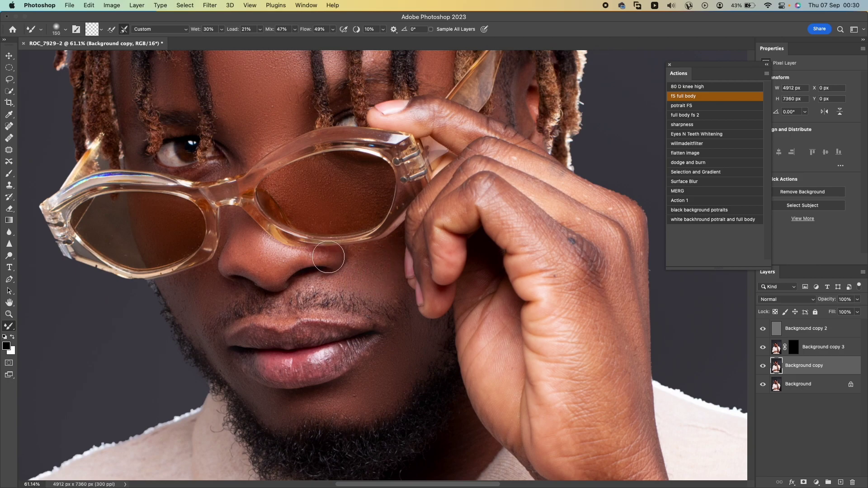
pyautogui.scroll(3, 388, 294)
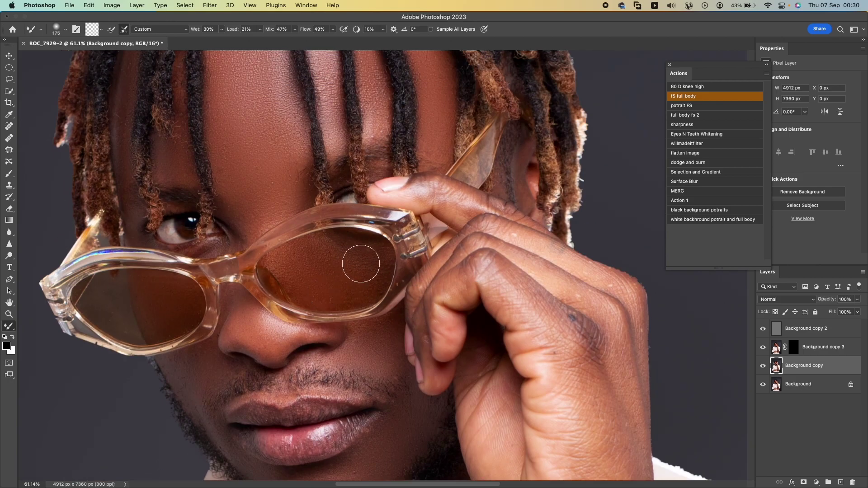
pyautogui.scroll(6, 272, 210)
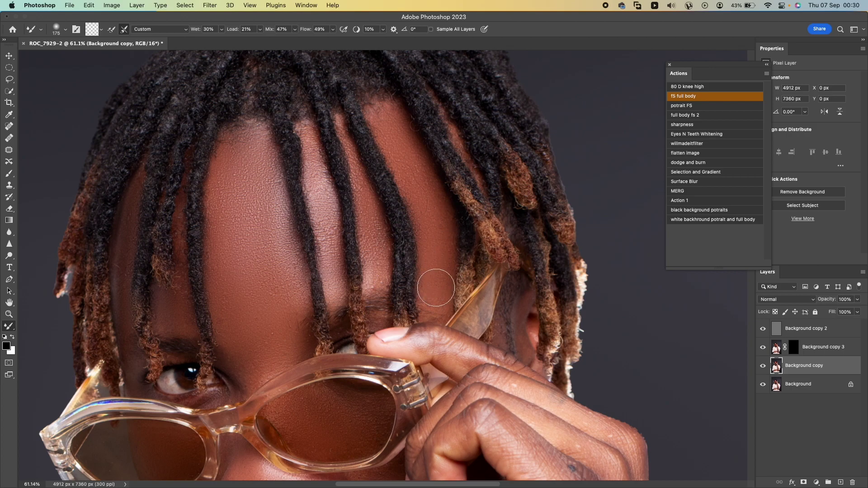
# Smooth the fingers and the back of the raised hand with the Mixer Brush, enlarging the tip from 200 to 300 px.
pyautogui.scroll(-3, 434, 293)
pyautogui.press(']')
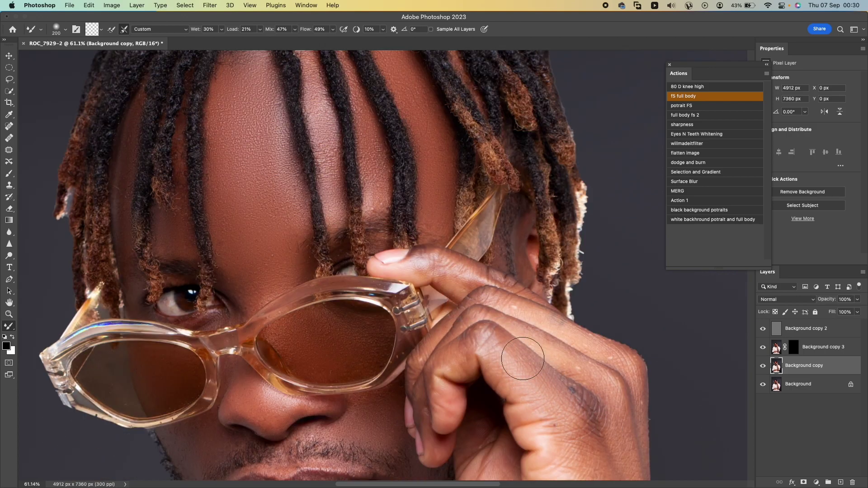
pyautogui.scroll(-7, 583, 366)
pyautogui.press(']')
pyautogui.press(']')
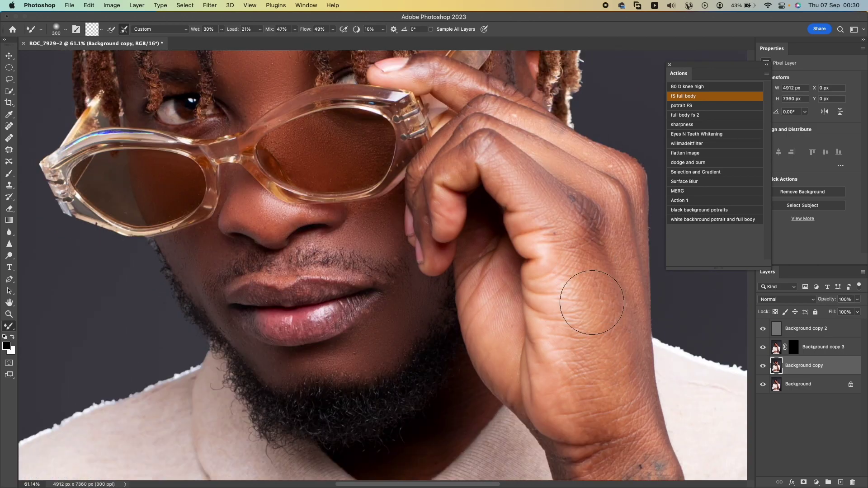
pyautogui.scroll(3, 588, 316)
pyautogui.press('[')
pyautogui.press('[')
pyautogui.press(']')
# Smooth the lower hand and wrist with a 300 px Mixer Brush tip, and the neck above the collar with a 250 px tip.
pyautogui.scroll(-4, 608, 362)
pyautogui.scroll(-3, 601, 329)
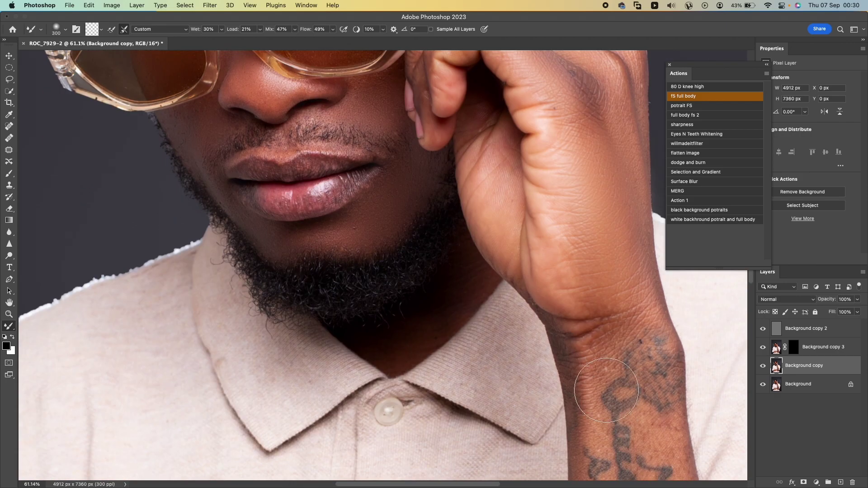
pyautogui.press('[')
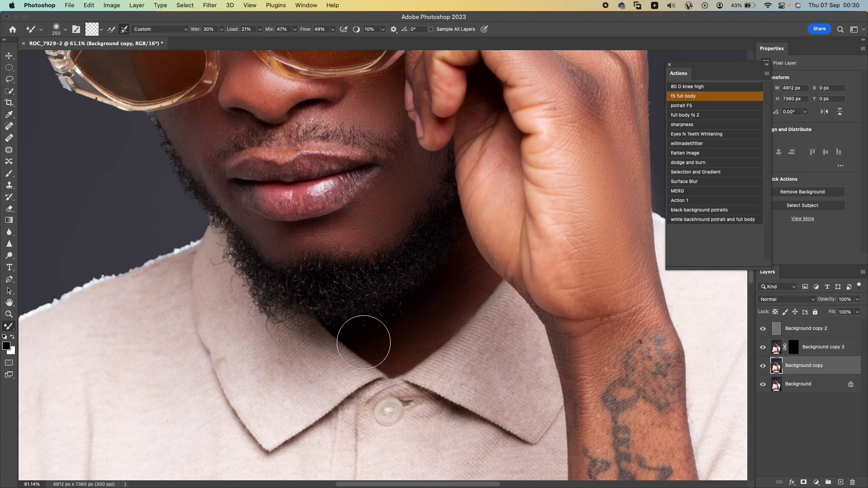
pyautogui.scroll(-6, 363, 342)
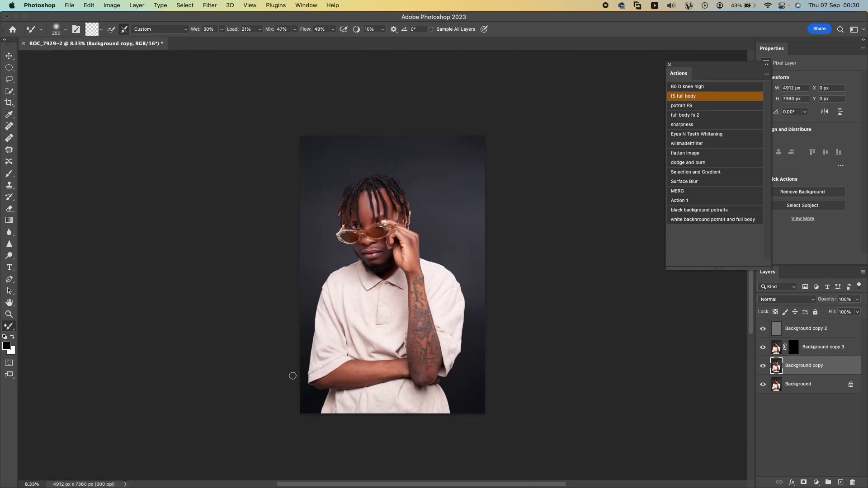
# Smooth the lips with the Mixer Brush, reducing the tip from 125 to 100 px.
pyautogui.click(8, 312)
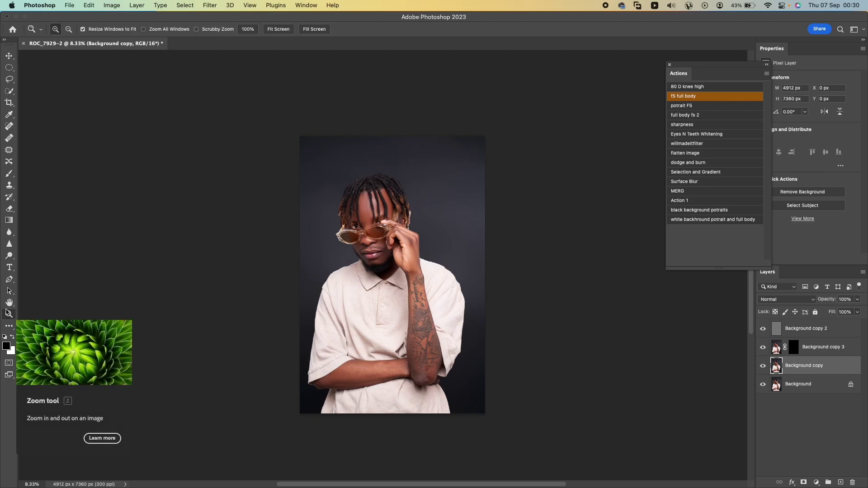
pyautogui.scroll(4, 360, 234)
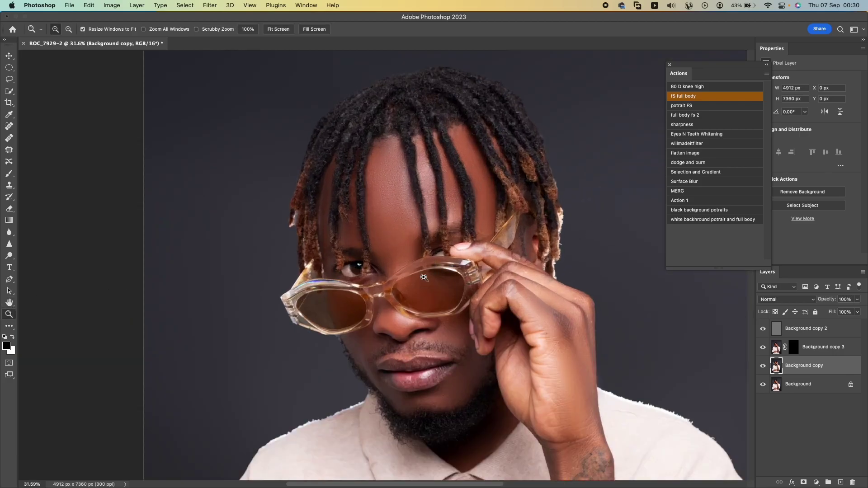
pyautogui.moveTo(370, 320); pyautogui.dragTo(501, 384)
pyautogui.press('super+minus')
pyautogui.press('super+minus')
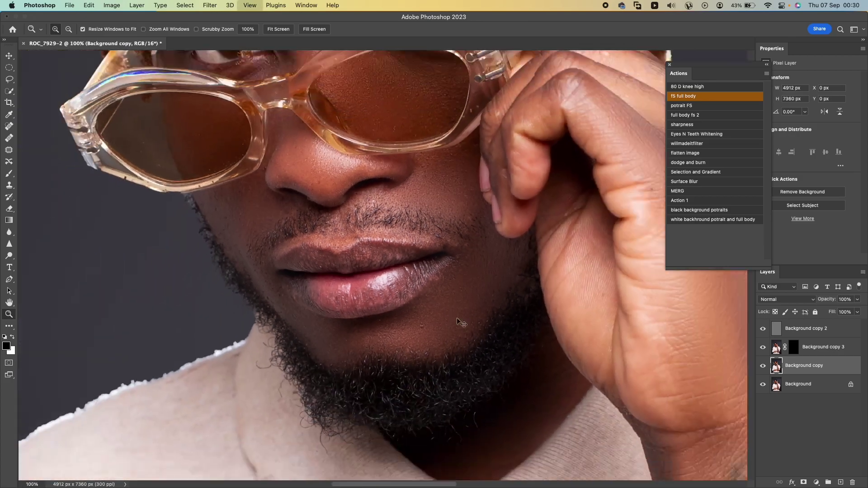
pyautogui.press('b')
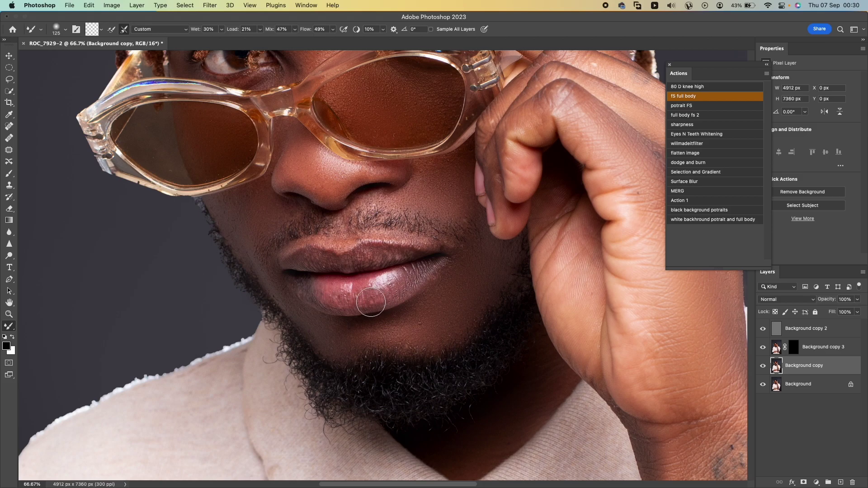
pyautogui.moveTo(413, 278); pyautogui.dragTo(310, 295)
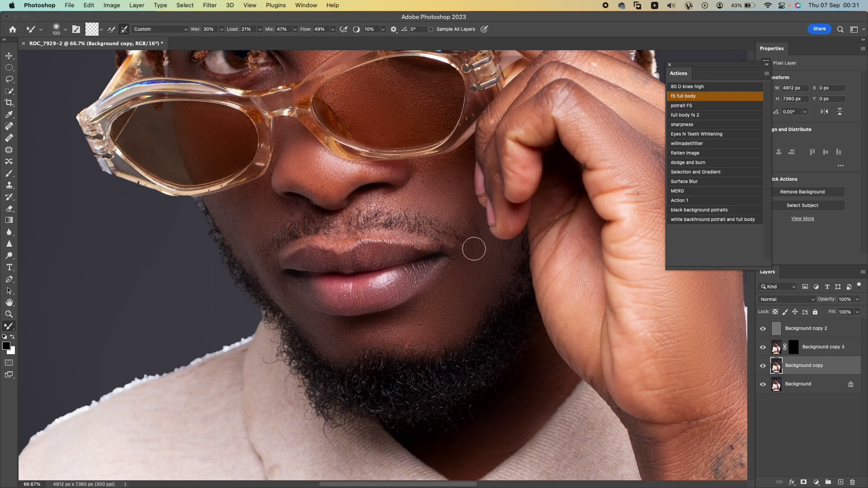
# Smooth the skin around the moustache and mouth with the Mixer Brush, using a 125 px tip.
pyautogui.scroll(5, 445, 206)
pyautogui.press(']')
pyautogui.scroll(-6, 464, 323)
pyautogui.press('[')
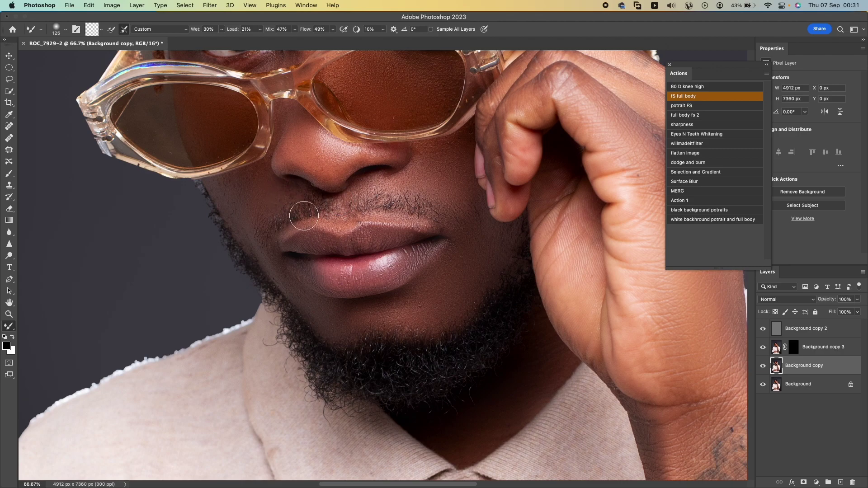
# Smooth the middle of the crossed forearm with the Mixer Brush, using a 300 px tip.
pyautogui.press('super+minus')
pyautogui.press('super+minus')
pyautogui.press('super+minus')
pyautogui.press('super+minus')
pyautogui.press('super+minus')
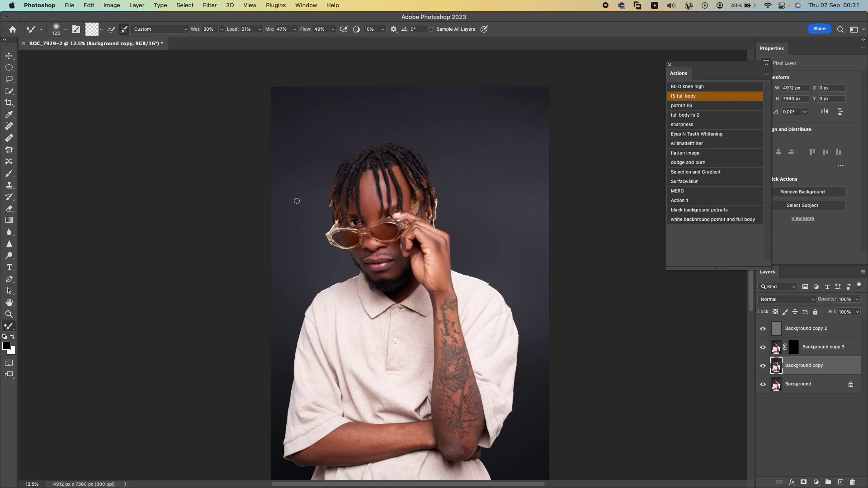
pyautogui.click(9, 314)
pyautogui.moveTo(284, 384); pyautogui.dragTo(493, 475)
pyautogui.click(9, 327)
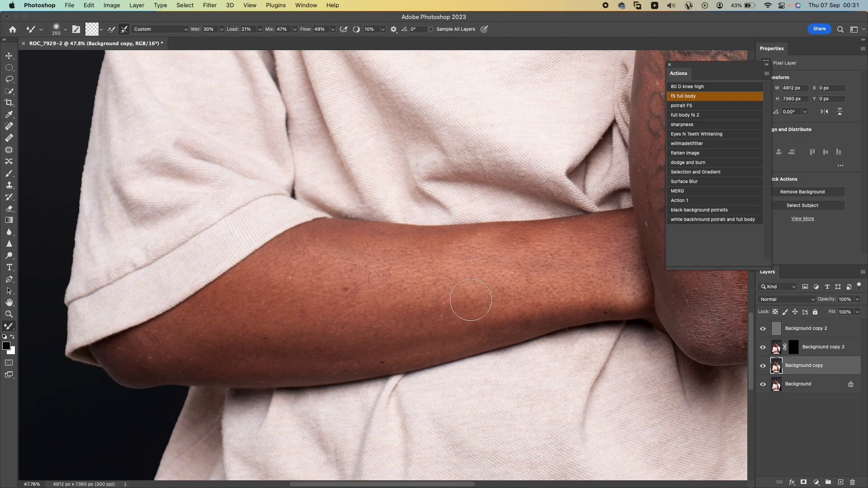
pyautogui.press(']')
pyautogui.press(']')
pyautogui.press(']')
pyautogui.press(']')
pyautogui.press('[')
pyautogui.moveTo(287, 354)
pyautogui.mouseDown()
pyautogui.moveTo(349, 355)
pyautogui.moveTo(439, 324)
pyautogui.moveTo(475, 301)
pyautogui.moveTo(294, 360)
pyautogui.moveTo(442, 287)
pyautogui.moveTo(561, 275)
pyautogui.moveTo(290, 252)
pyautogui.moveTo(404, 393)
pyautogui.mouseUp()
pyautogui.moveTo(428, 311); pyautogui.dragTo(429, 271)
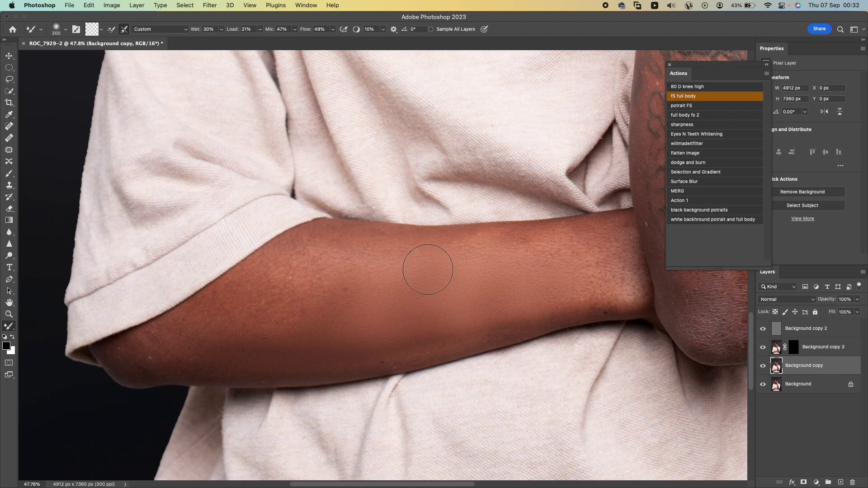
# Blend the crossed forearm's skin from the sleeve towards the wrist with the Mixer Brush, varying the tip between 500 and 250 px.
pyautogui.press(']')
pyautogui.press(']')
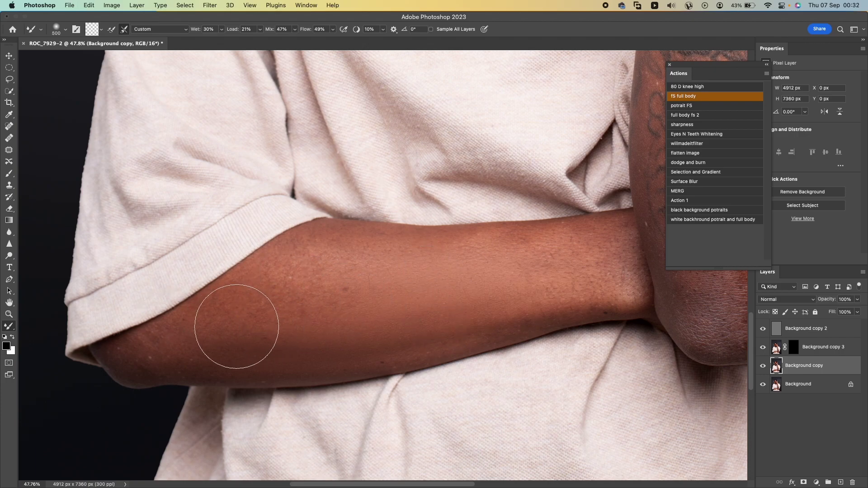
pyautogui.press('[')
pyautogui.press('[')
pyautogui.press(']')
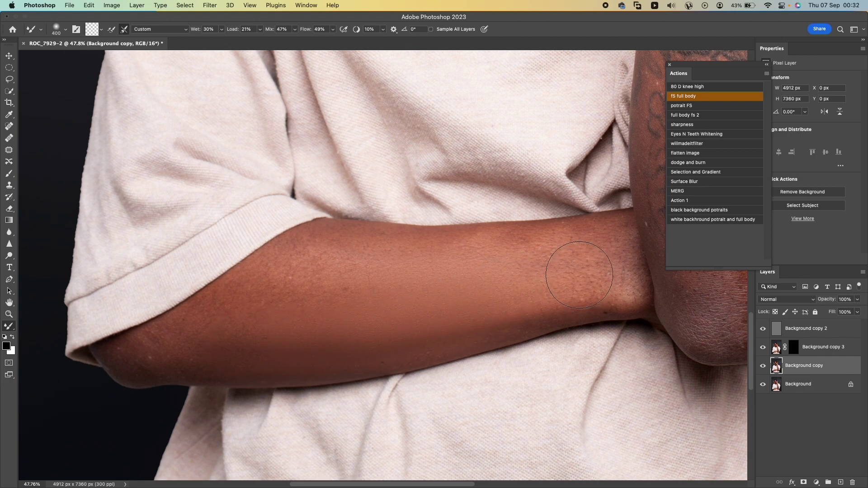
pyautogui.press('[')
pyautogui.press(']')
pyautogui.press(']')
pyautogui.press('[')
pyautogui.press('[')
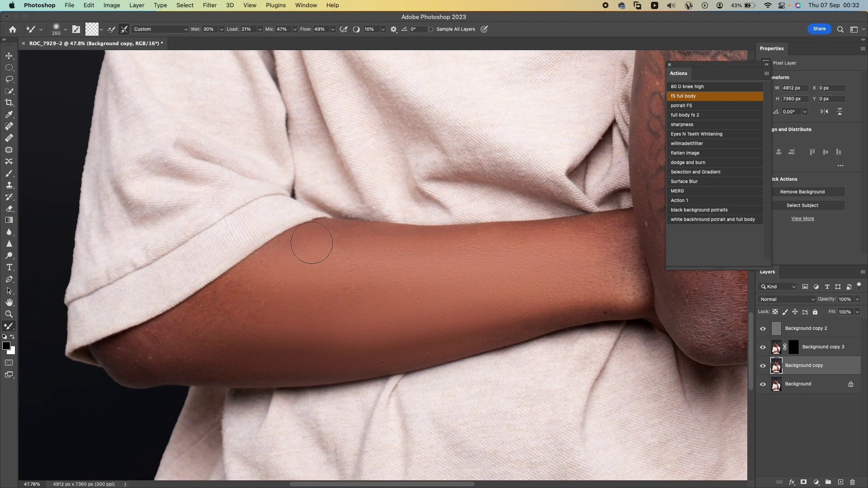
# Even out the full length of the crossed forearm and the skin near the wrist with the Mixer Brush, finishing at a 300 px tip.
pyautogui.press(']')
pyautogui.press(']')
pyautogui.press('[')
pyautogui.press('[')
pyautogui.moveTo(156, 358)
pyautogui.mouseDown()
pyautogui.moveTo(196, 329)
pyautogui.moveTo(183, 324)
pyautogui.moveTo(109, 361)
pyautogui.moveTo(122, 369)
pyautogui.moveTo(170, 358)
pyautogui.moveTo(272, 358)
pyautogui.moveTo(443, 330)
pyautogui.moveTo(507, 305)
pyautogui.moveTo(570, 297)
pyautogui.moveTo(321, 353)
pyautogui.moveTo(421, 288)
pyautogui.moveTo(413, 281)
pyautogui.moveTo(621, 234)
pyautogui.mouseUp()
pyautogui.press('[')
pyautogui.moveTo(550, 317)
pyautogui.mouseDown()
pyautogui.moveTo(265, 351)
pyautogui.moveTo(455, 268)
pyautogui.moveTo(589, 245)
pyautogui.mouseUp()
pyautogui.press(']')
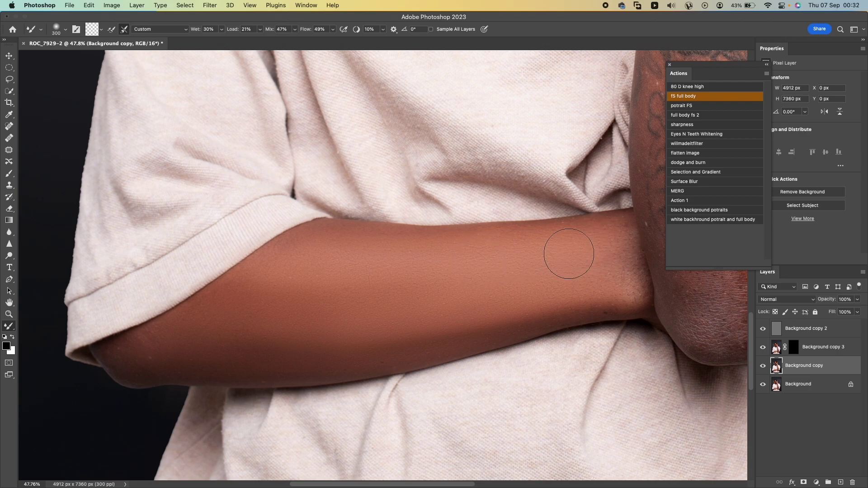
# Smooth the elbow below the tattoo on the raised arm with a 300 px Mixer Brush tip.
pyautogui.press('super+minus')
pyautogui.press('super+minus')
pyautogui.press('super+minus')
pyautogui.press('super+minus')
pyautogui.press('super+minus')
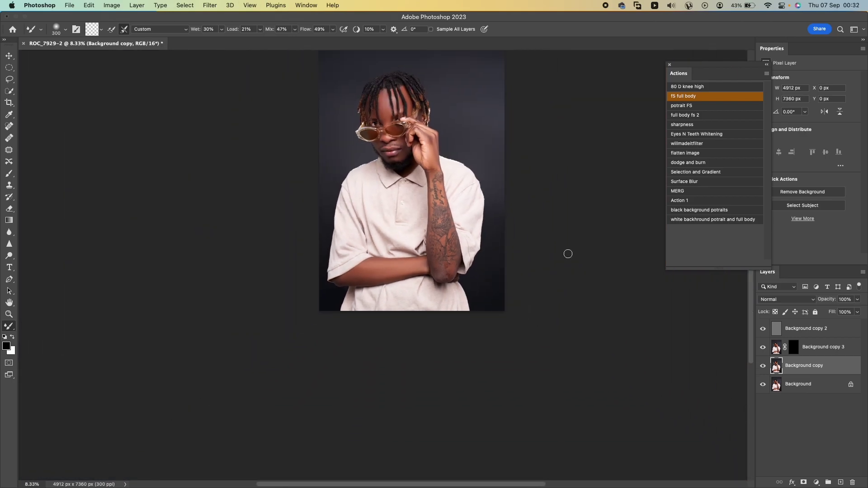
pyautogui.scroll(5, 568, 254)
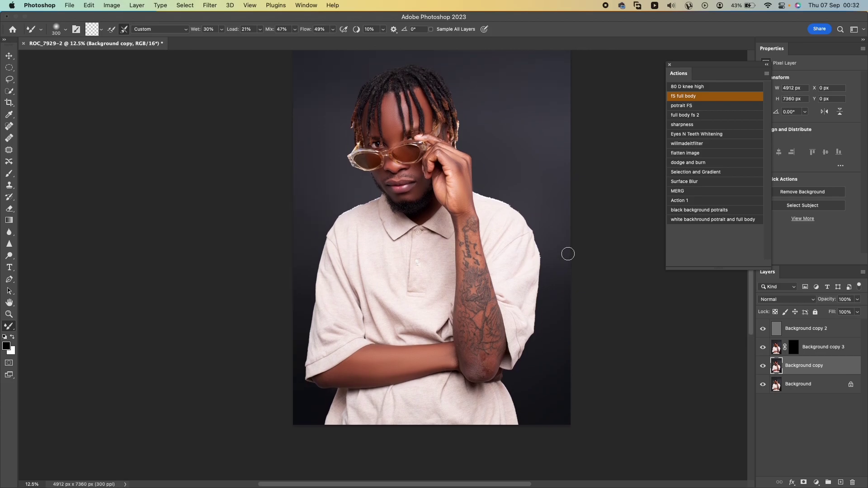
pyautogui.click(9, 313)
pyautogui.moveTo(466, 192); pyautogui.dragTo(517, 298)
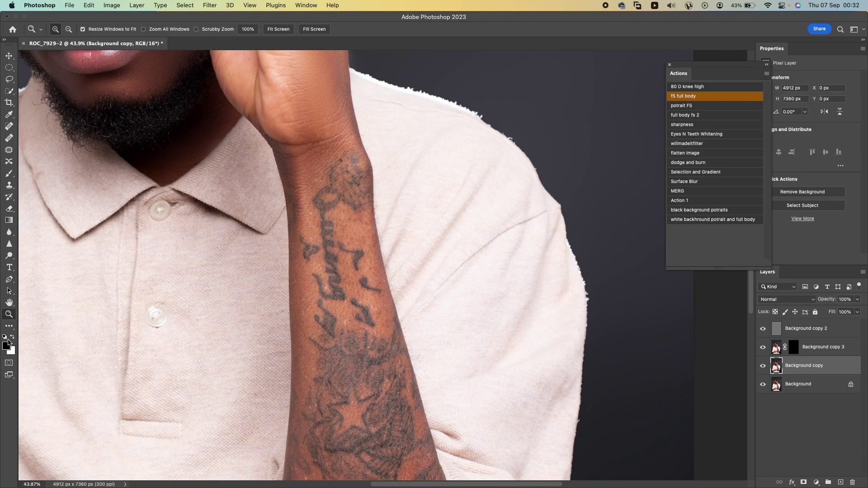
pyautogui.press('b')
pyautogui.scroll(-10, 371, 398)
pyautogui.moveTo(389, 392)
pyautogui.mouseDown()
pyautogui.moveTo(402, 374)
pyautogui.moveTo(346, 371)
pyautogui.moveTo(322, 340)
pyautogui.moveTo(352, 378)
pyautogui.moveTo(386, 338)
pyautogui.moveTo(381, 352)
pyautogui.moveTo(400, 344)
pyautogui.moveTo(409, 379)
pyautogui.moveTo(410, 348)
pyautogui.moveTo(387, 339)
pyautogui.moveTo(384, 322)
pyautogui.moveTo(378, 338)
pyautogui.moveTo(330, 359)
pyautogui.moveTo(332, 332)
pyautogui.moveTo(341, 376)
pyautogui.moveTo(275, 338)
pyautogui.moveTo(274, 347)
pyautogui.moveTo(277, 334)
pyautogui.moveTo(277, 344)
pyautogui.moveTo(248, 341)
pyautogui.mouseUp()
# Smooth the bare skin between the tattoo lines on the raised arm's lower part, reducing the Mixer Brush tip from 175 to 125 px.
pyautogui.scroll(5, 345, 363)
pyautogui.press('[')
pyautogui.press('[')
pyautogui.press('[')
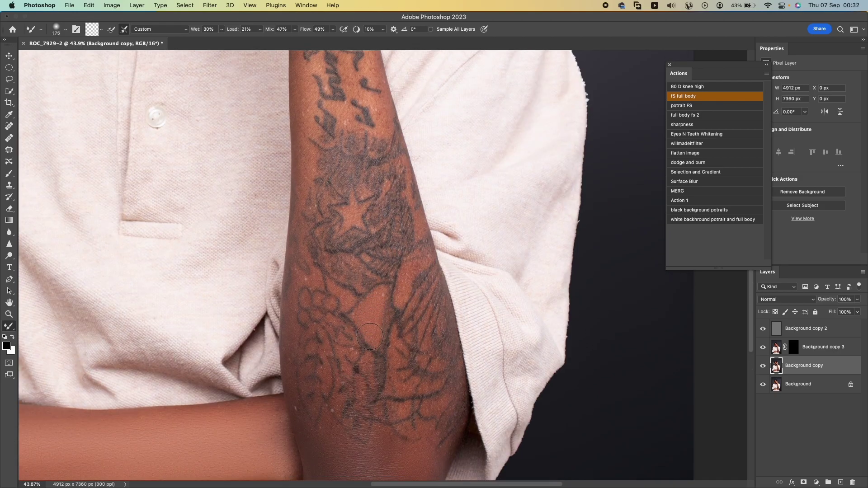
pyautogui.press('[')
pyautogui.press('[')
pyautogui.moveTo(297, 412)
pyautogui.mouseDown()
pyautogui.moveTo(302, 425)
pyautogui.moveTo(333, 418)
pyautogui.moveTo(306, 451)
pyautogui.mouseUp()
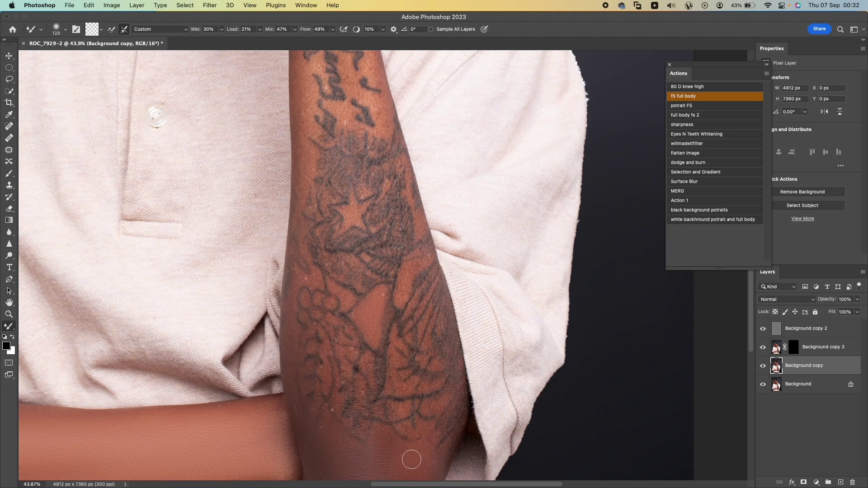
# Smooth the bare skin around the lettering and music-note tattoos below the wrist with a 100 to 150 px Mixer Brush tip.
pyautogui.scroll(5, 419, 418)
pyautogui.moveTo(330, 256)
pyautogui.mouseDown()
pyautogui.moveTo(356, 246)
pyautogui.moveTo(347, 266)
pyautogui.mouseUp()
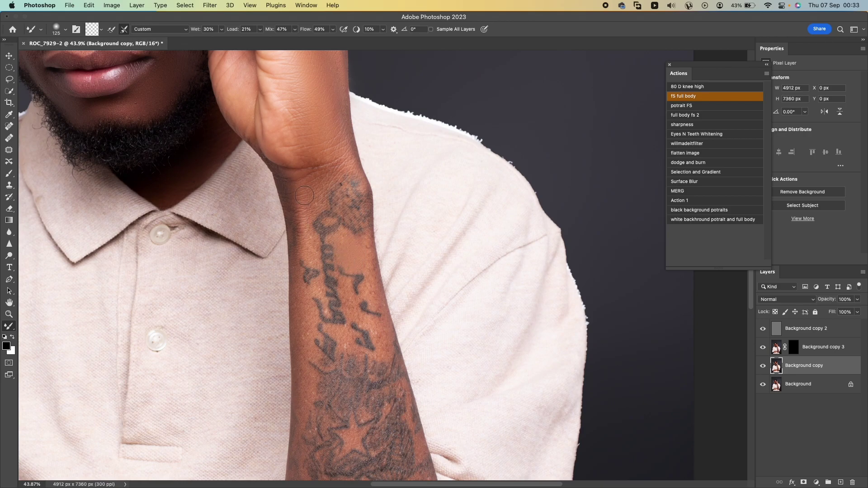
pyautogui.press(']')
pyautogui.scroll(-2, 307, 254)
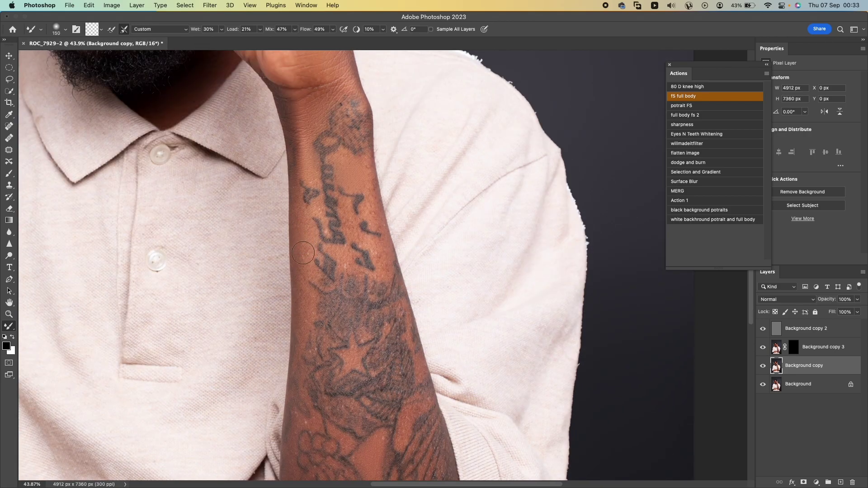
pyautogui.press('[')
pyautogui.scroll(-2, 305, 262)
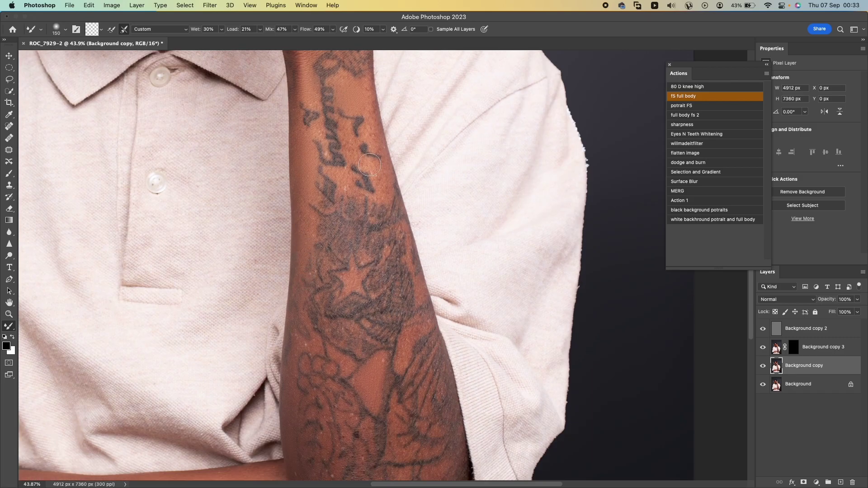
pyautogui.press('[')
pyautogui.scroll(2, 378, 186)
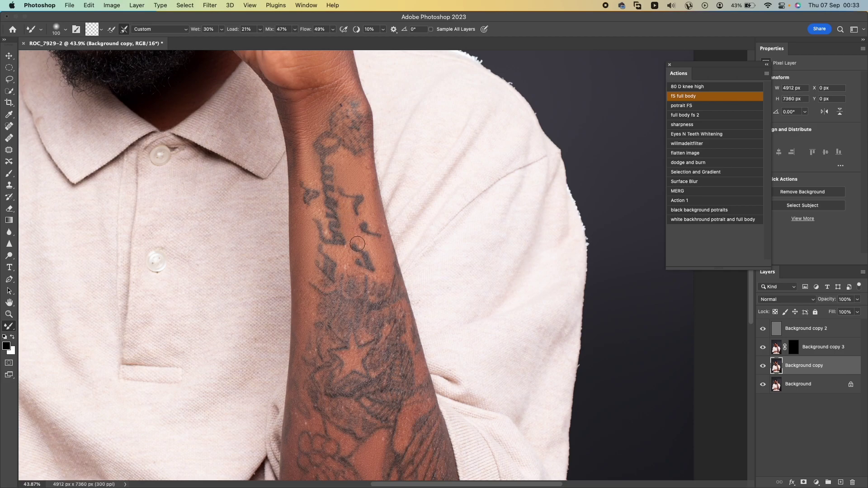
pyautogui.scroll(-4, 383, 256)
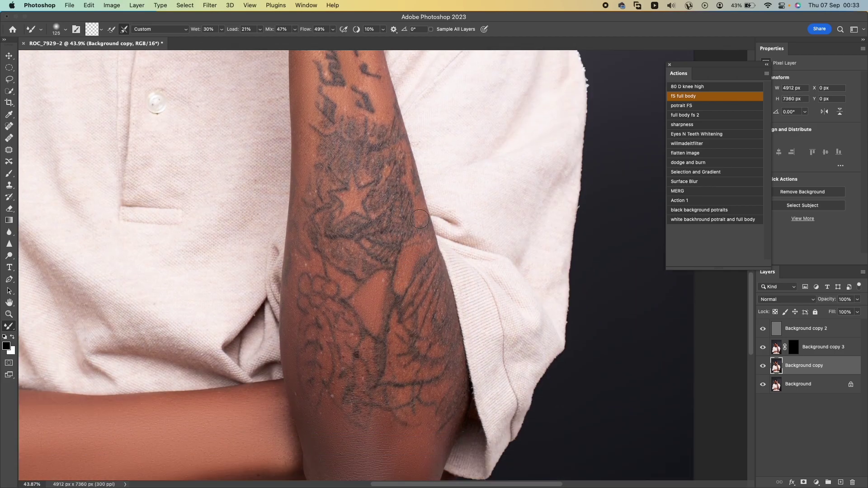
# Smooth the raised arm's elbow and the skin at the tattoo's lower edge with the Mixer Brush, enlarging the tip to 250 px.
pyautogui.press('super+0')
pyautogui.scroll(-1, 357, 484)
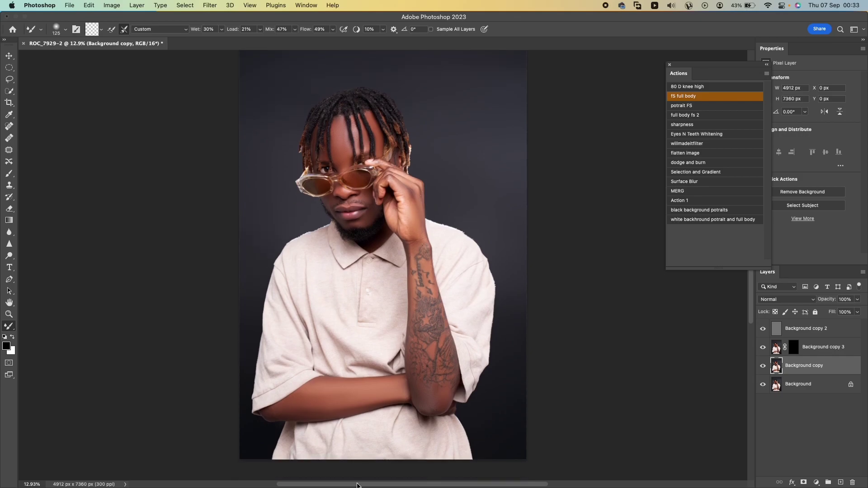
pyautogui.click(8, 314)
pyautogui.moveTo(330, 368); pyautogui.dragTo(509, 457)
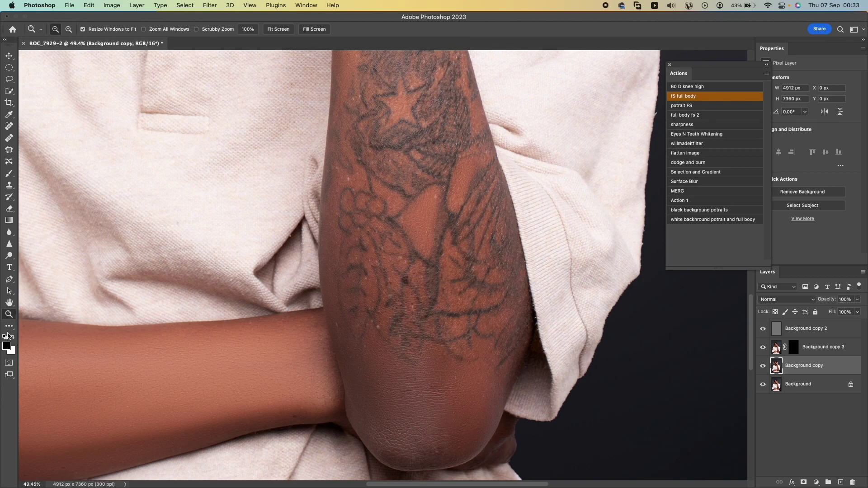
pyautogui.press('b')
pyautogui.press(']')
pyautogui.press(']')
pyautogui.press(']')
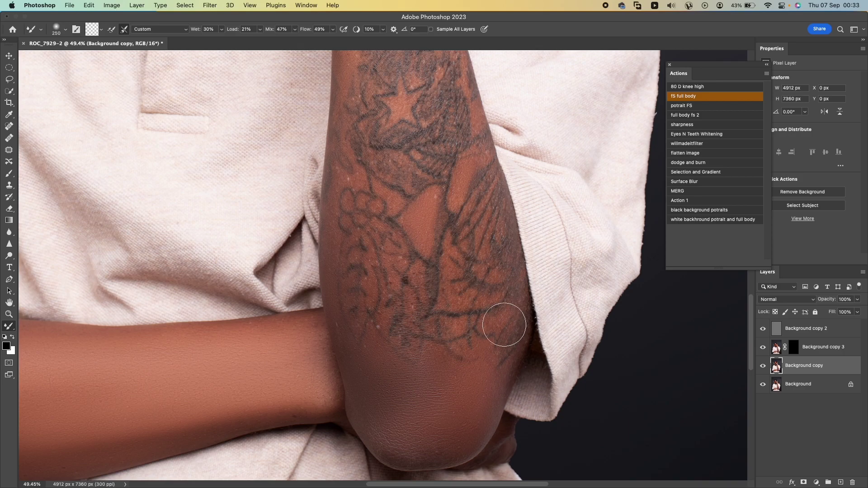
# Review the smoothed tattooed arm up close and within the whole portrait.
pyautogui.scroll(-5, 504, 324)
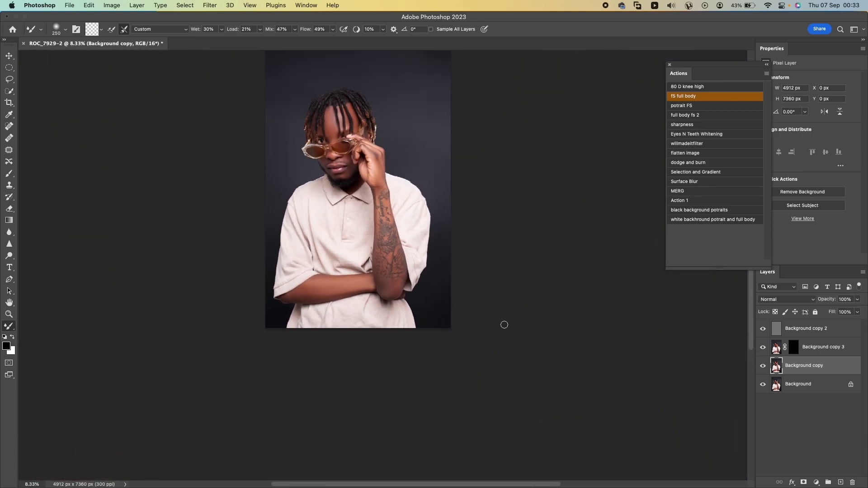
pyautogui.scroll(2, 504, 325)
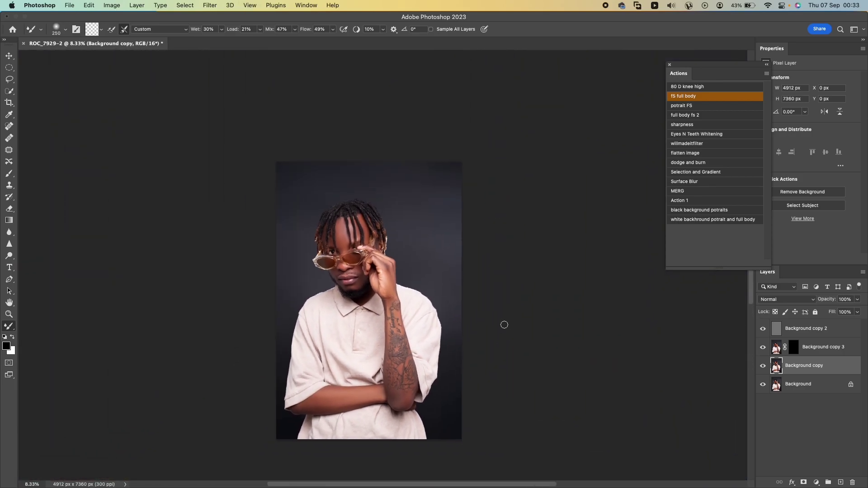
pyautogui.click(9, 314)
pyautogui.moveTo(361, 346); pyautogui.dragTo(476, 453)
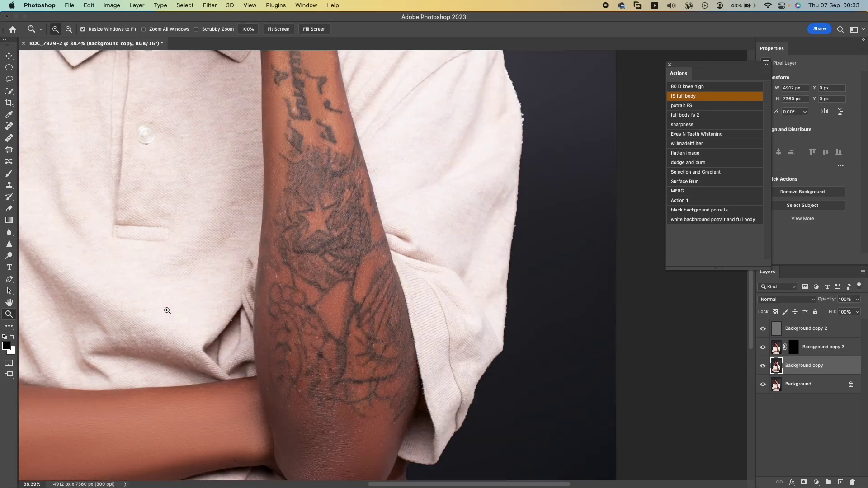
pyautogui.scroll(-5, 166, 310)
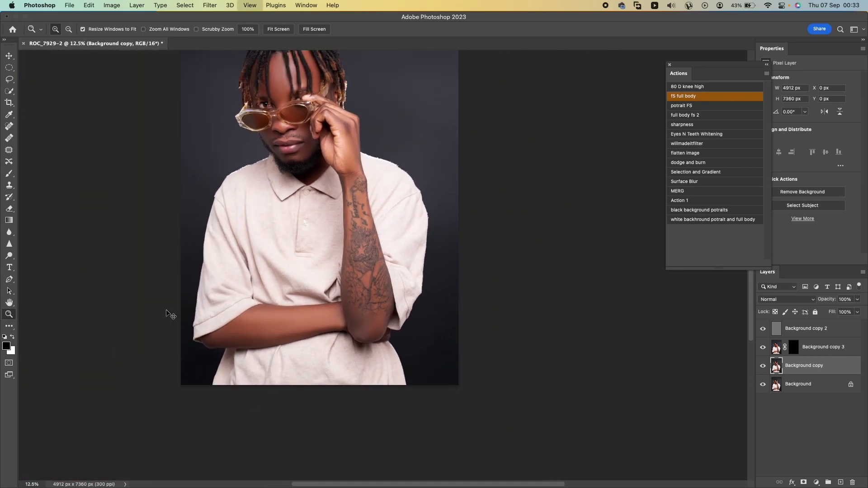
pyautogui.scroll(-1, 166, 310)
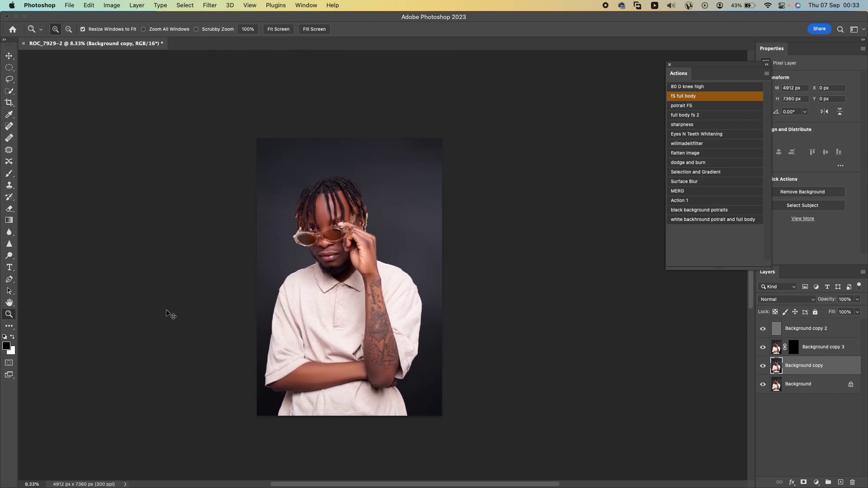
pyautogui.scroll(1, 167, 310)
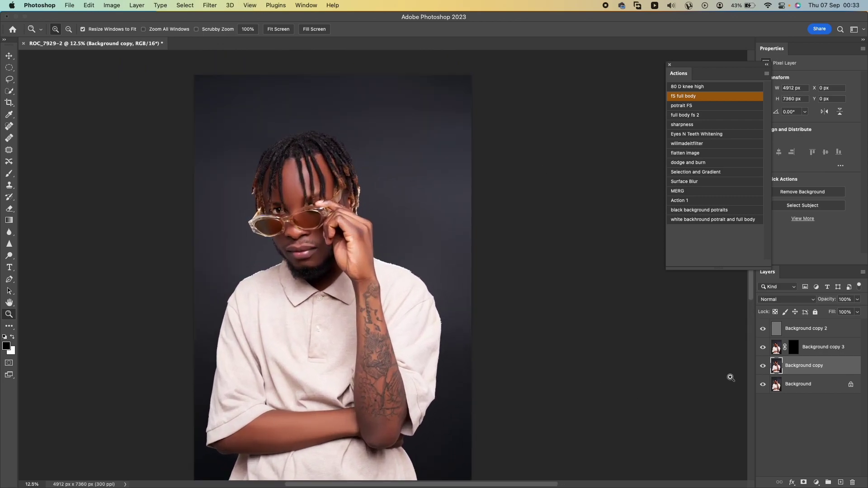
# Select the Background copy 2 layer, run the sharpness action and check the result on the face and the whole portrait.
pyautogui.click(783, 328)
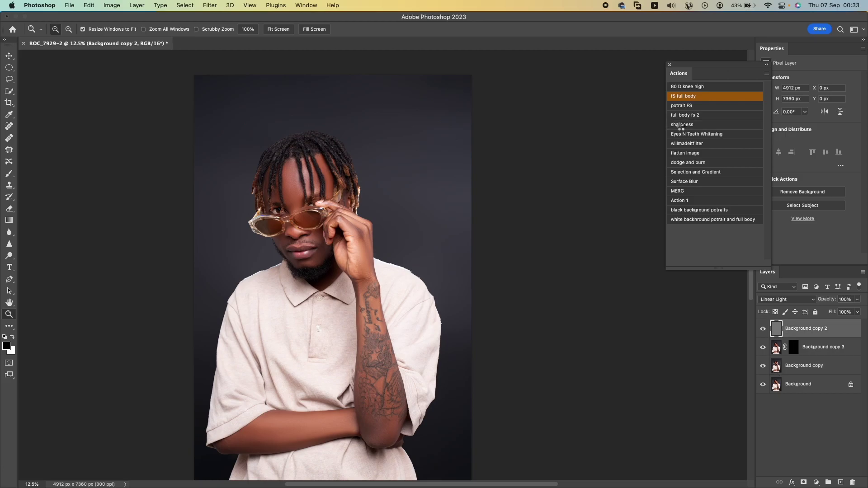
pyautogui.moveTo(252, 144); pyautogui.dragTo(397, 292)
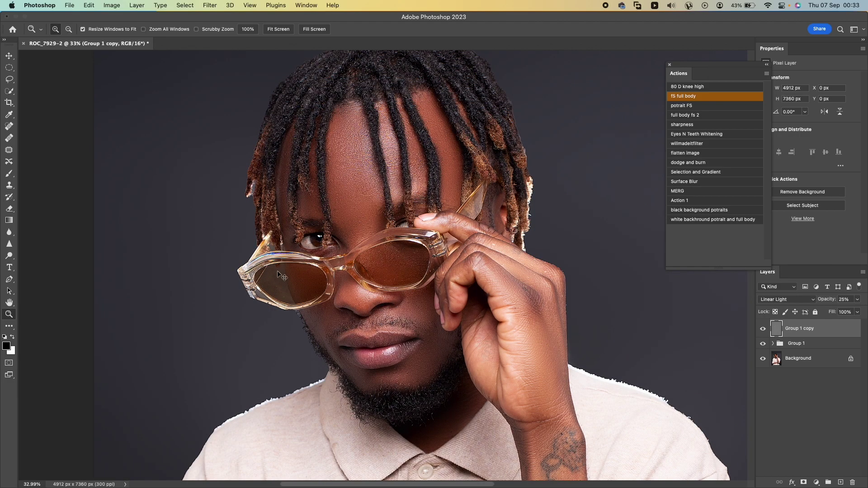
pyautogui.press('super+minus')
pyautogui.press('super+minus')
pyautogui.press('super+minus')
pyautogui.press('super+minus')
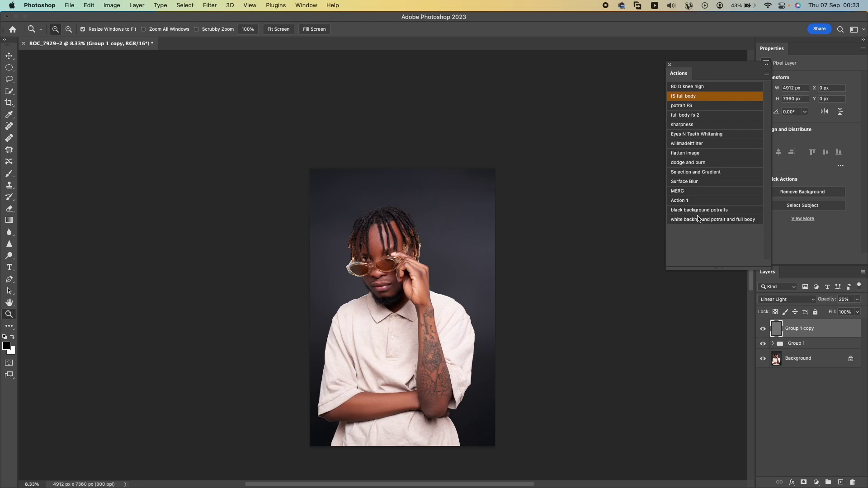
# Delete the Group 1 copy layer and flatten the image into a single Background layer.
pyautogui.press('Delete')
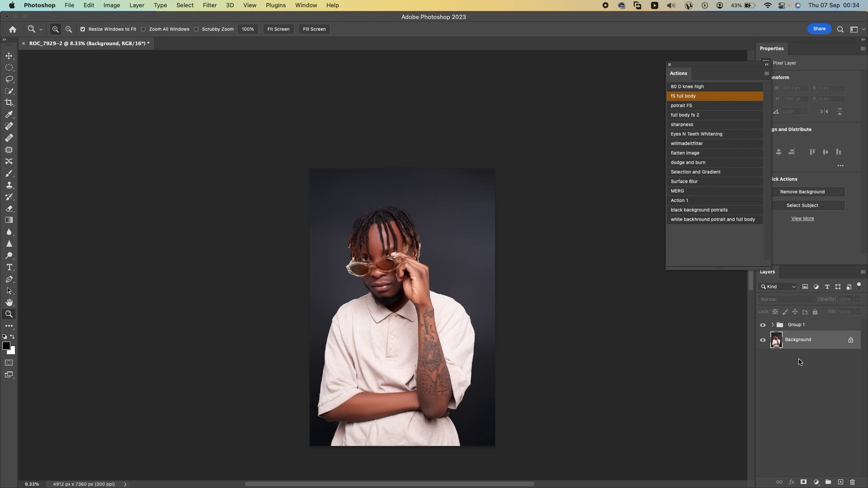
pyautogui.click(773, 325)
pyautogui.click(773, 325)
pyautogui.rightClick(810, 332)
pyautogui.click(767, 398)
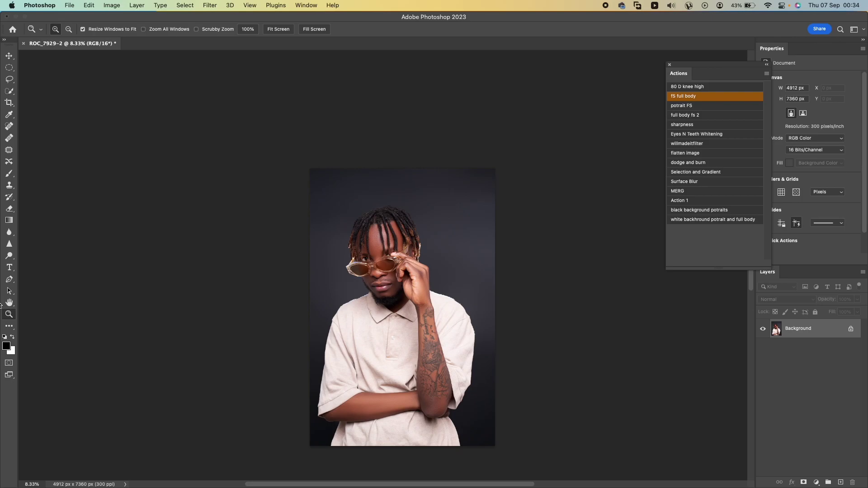
# Set the background color to a skin tone sampled from the folded forearm (#b97f62).
pyautogui.moveTo(324, 202); pyautogui.dragTo(395, 334)
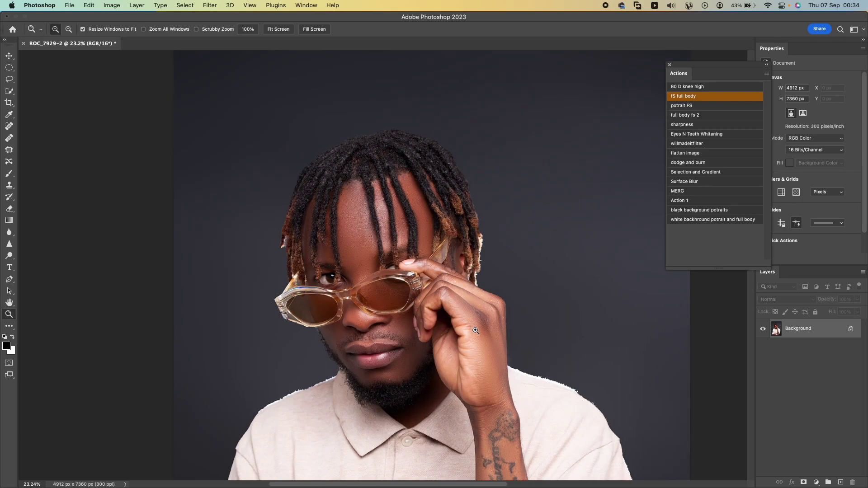
pyautogui.moveTo(245, 160)
pyautogui.mouseDown()
pyautogui.moveTo(540, 472)
pyautogui.moveTo(543, 422)
pyautogui.mouseUp()
pyautogui.moveTo(464, 248)
pyautogui.mouseDown()
pyautogui.moveTo(519, 377)
pyautogui.moveTo(601, 486)
pyautogui.mouseUp()
pyautogui.scroll(2, 396, 383)
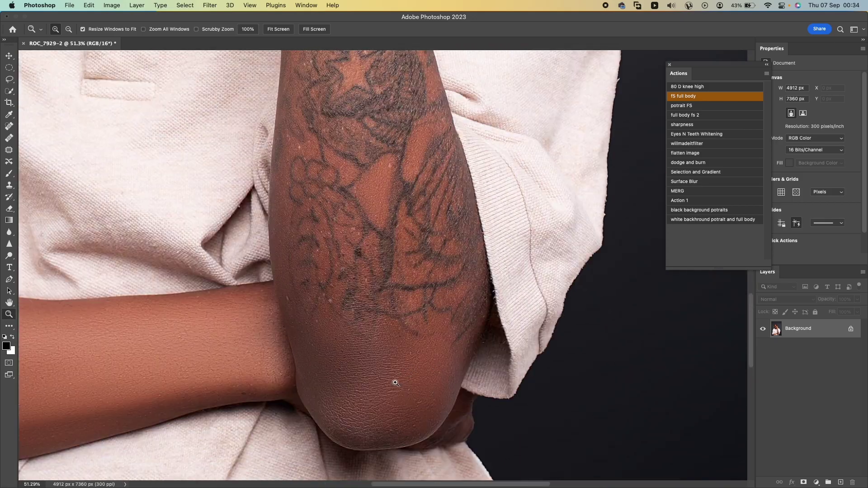
pyautogui.click(9, 175)
pyautogui.press('i')
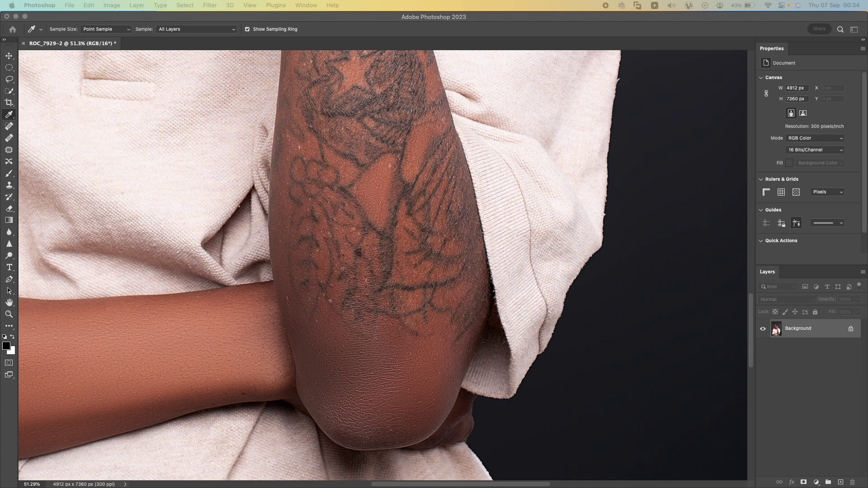
pyautogui.click(11, 350)
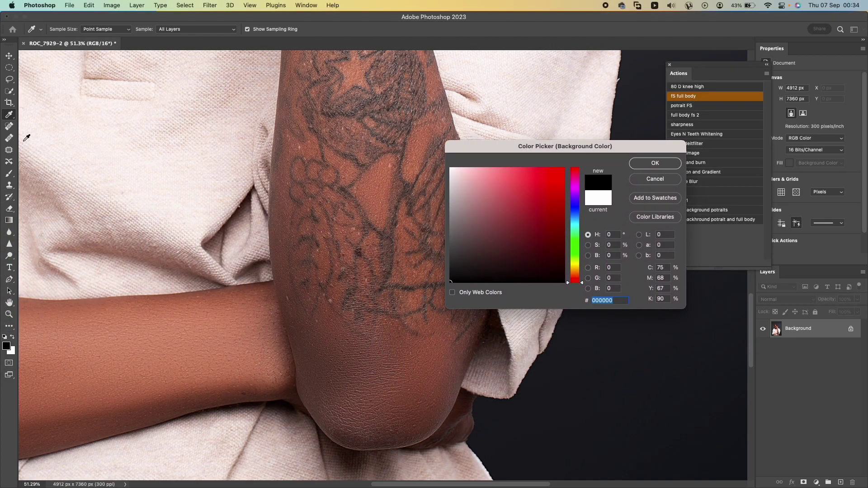
pyautogui.click(157, 336)
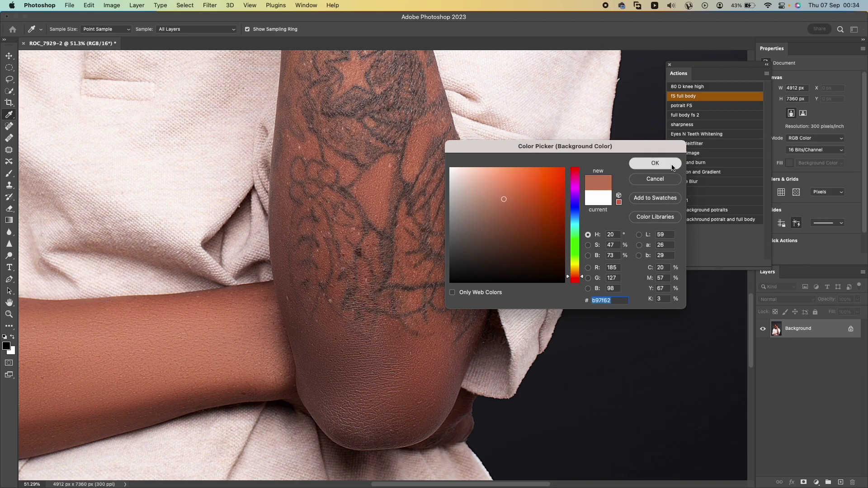
pyautogui.click(655, 163)
# Set the brush to Lighten mode with a 460 px soft round tip, 19% opacity and 21% flow.
pyautogui.press('b')
pyautogui.click(125, 29)
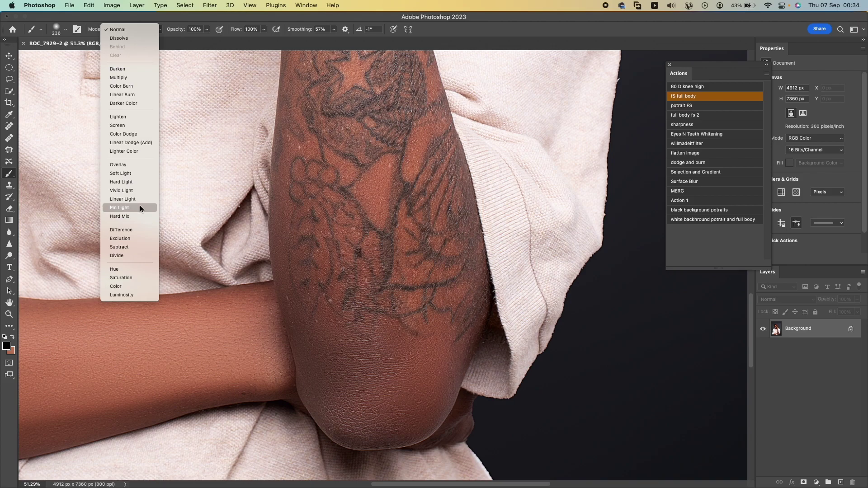
pyautogui.click(138, 116)
pyautogui.click(65, 29)
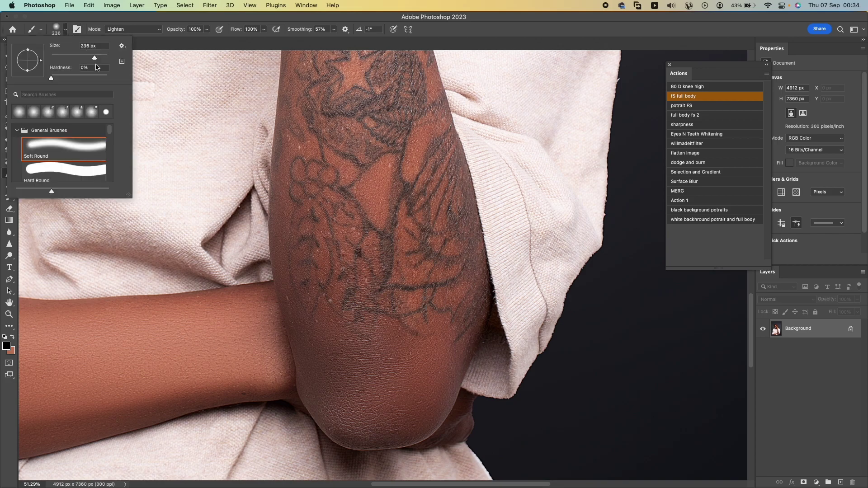
pyautogui.click(207, 29)
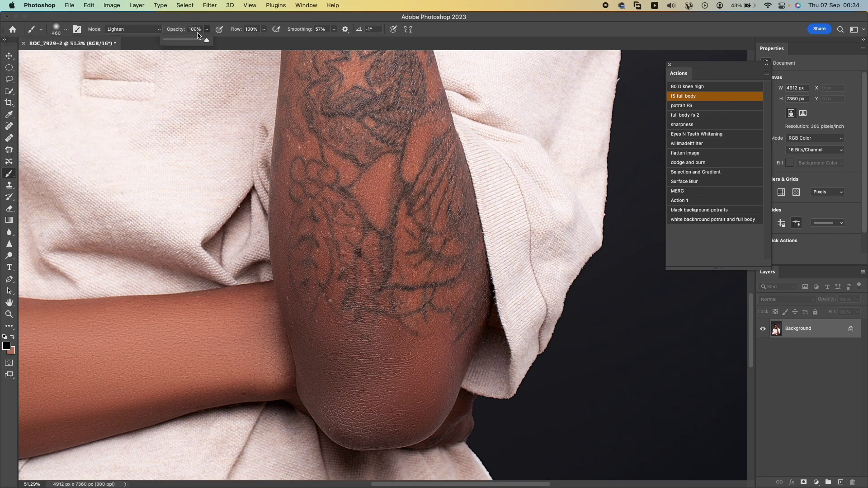
pyautogui.click(263, 30)
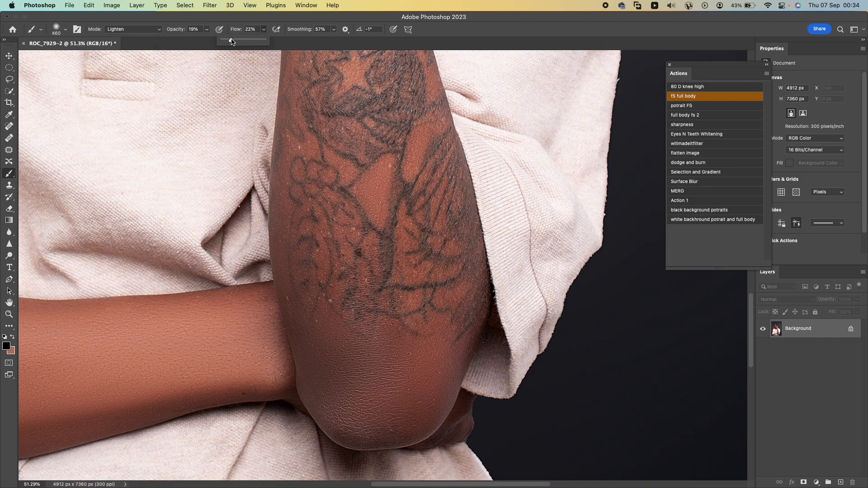
# Add a new empty layer above the Background and sample a forearm skin tone (#be876d) as the foreground color.
pyautogui.click(345, 343)
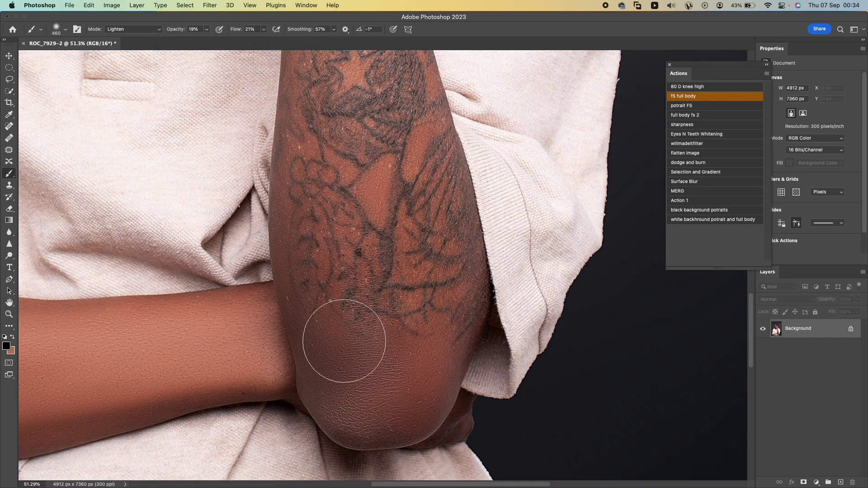
pyautogui.moveTo(365, 373)
pyautogui.mouseDown()
pyautogui.moveTo(388, 344)
pyautogui.moveTo(372, 382)
pyautogui.moveTo(340, 330)
pyautogui.moveTo(343, 347)
pyautogui.moveTo(373, 359)
pyautogui.moveTo(389, 333)
pyautogui.moveTo(328, 325)
pyautogui.mouseUp()
pyautogui.moveTo(832, 487)
pyautogui.click(839, 482)
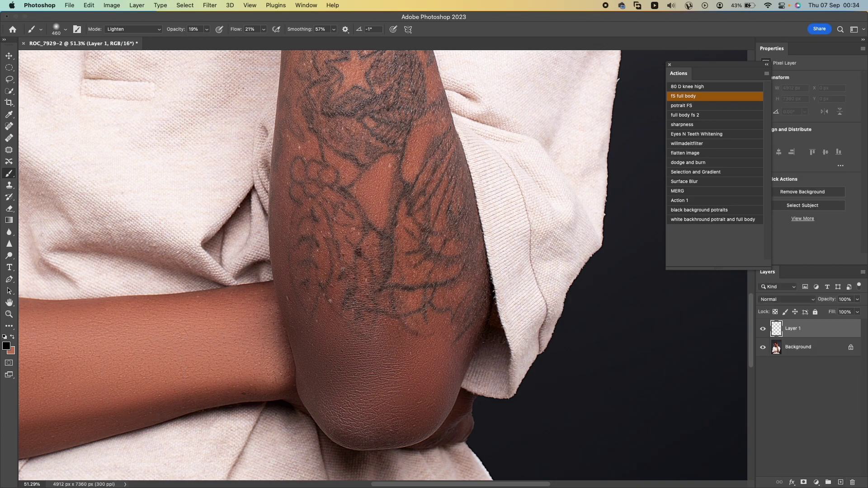
pyautogui.click(7, 346)
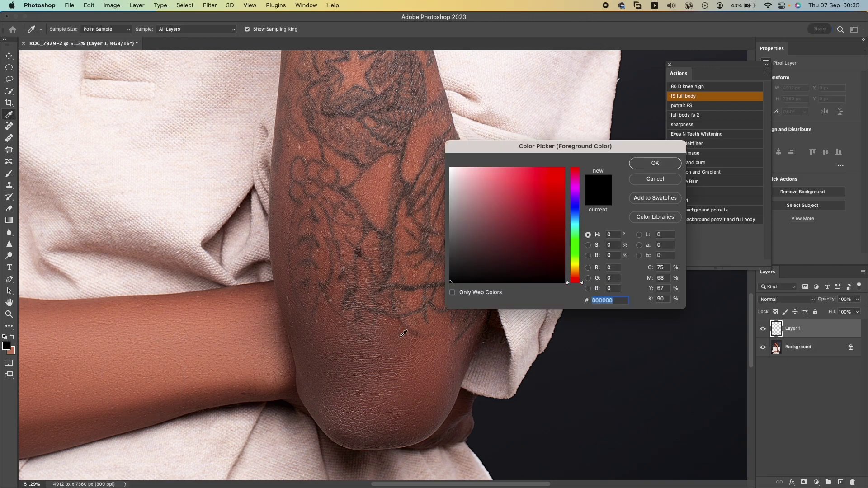
pyautogui.click(145, 341)
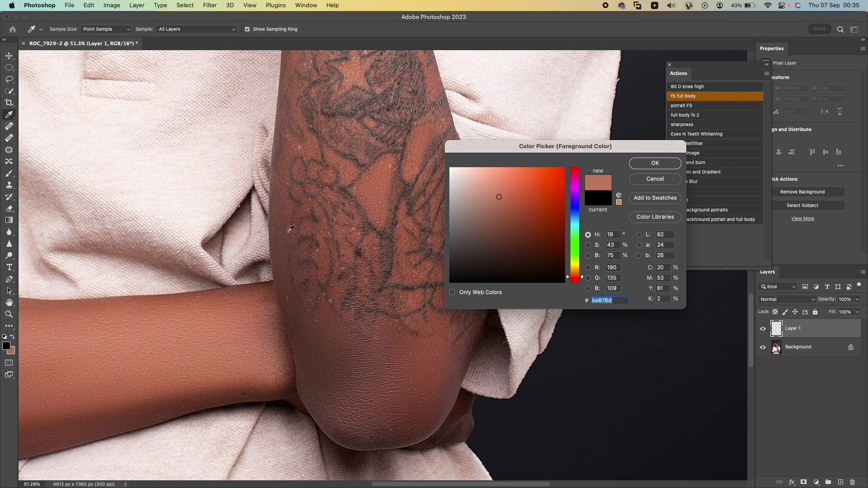
pyautogui.click(655, 163)
pyautogui.press('b')
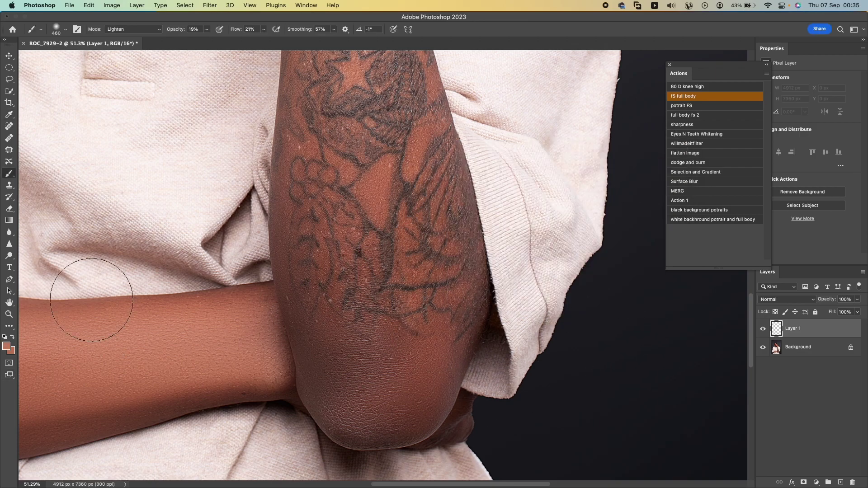
# Brush the sampled skin tone over the dark elbow and the tattoo's lower edge on Layer 1, comparing with the layer hidden.
pyautogui.click(64, 29)
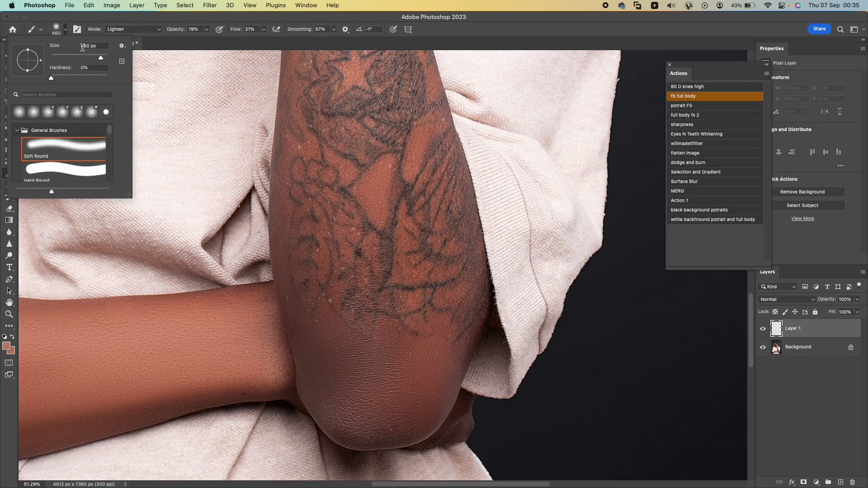
pyautogui.click(339, 355)
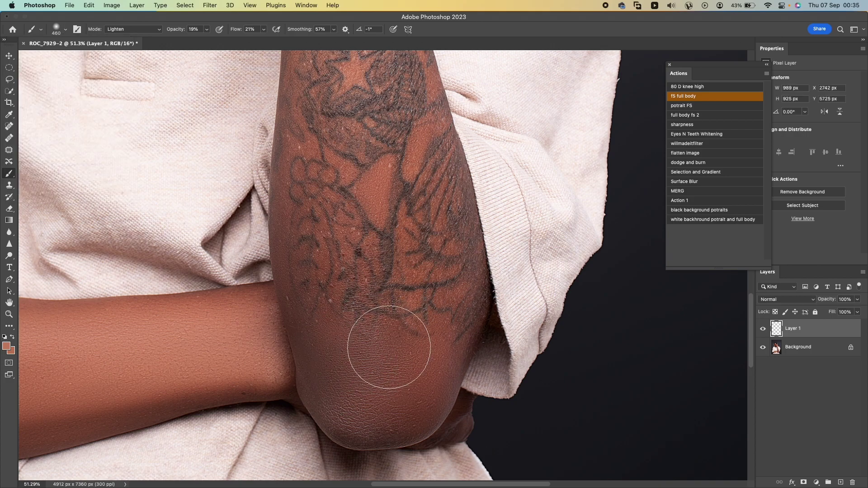
pyautogui.moveTo(383, 394)
pyautogui.mouseDown()
pyautogui.moveTo(329, 338)
pyautogui.moveTo(345, 377)
pyautogui.moveTo(381, 398)
pyautogui.moveTo(423, 356)
pyautogui.moveTo(379, 332)
pyautogui.moveTo(358, 362)
pyautogui.moveTo(370, 392)
pyautogui.moveTo(408, 391)
pyautogui.moveTo(422, 378)
pyautogui.mouseUp()
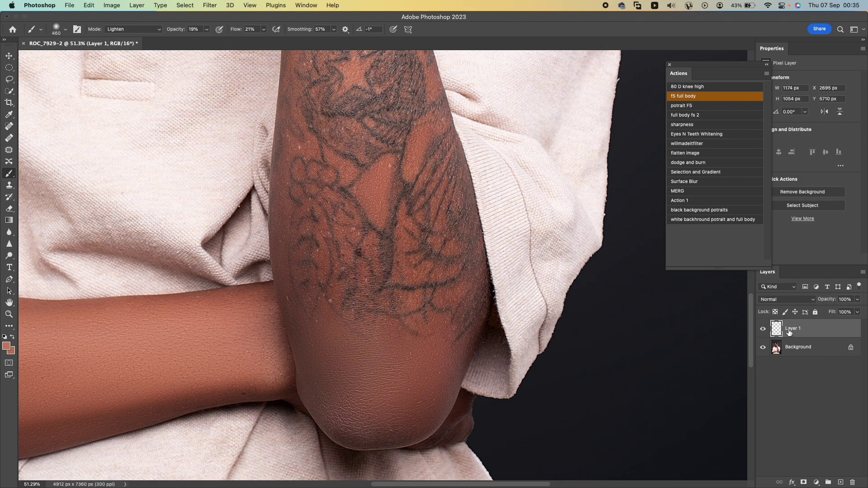
pyautogui.click(762, 329)
pyautogui.click(763, 329)
pyautogui.moveTo(457, 333)
pyautogui.mouseDown()
pyautogui.moveTo(338, 339)
pyautogui.moveTo(323, 320)
pyautogui.moveTo(356, 394)
pyautogui.moveTo(375, 409)
pyautogui.moveTo(421, 392)
pyautogui.moveTo(434, 359)
pyautogui.moveTo(430, 326)
pyautogui.mouseUp()
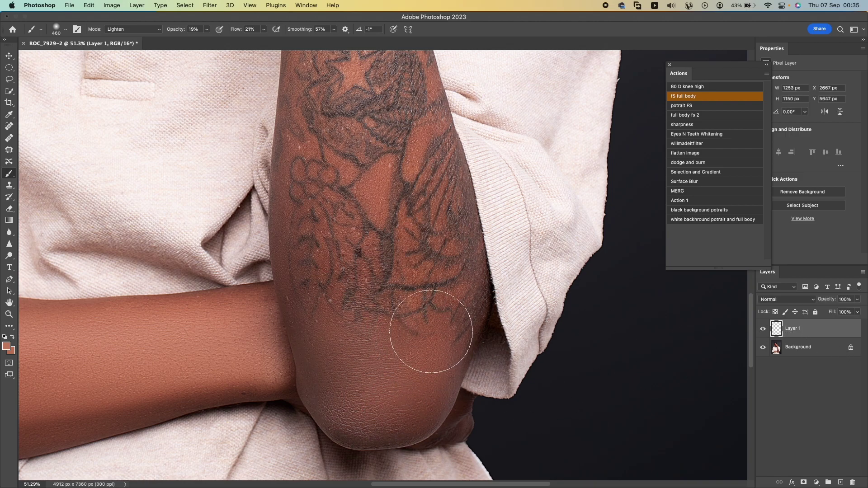
# Check the lightened elbow in the whole portrait and merge Layer 1 with the Background.
pyautogui.hotkey('ctrl', '-')
pyautogui.hotkey('ctrl', '-')
pyautogui.hotkey('ctrl', '-')
pyautogui.hotkey('ctrl', '-')
pyautogui.hotkey('ctrl', '-')
pyautogui.hotkey('ctrl', '-')
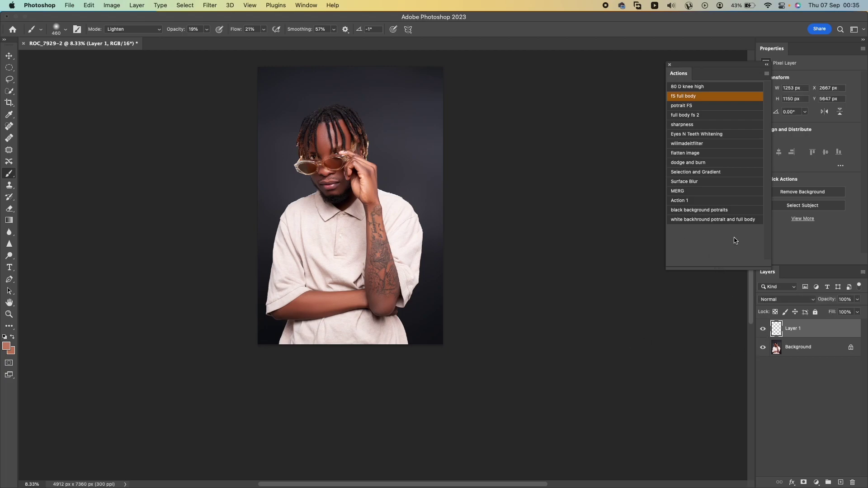
pyautogui.rightClick(817, 351)
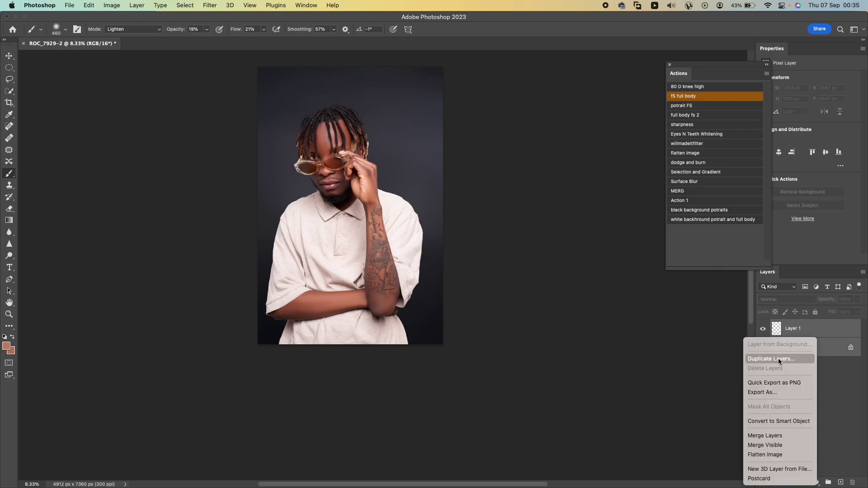
pyautogui.click(774, 436)
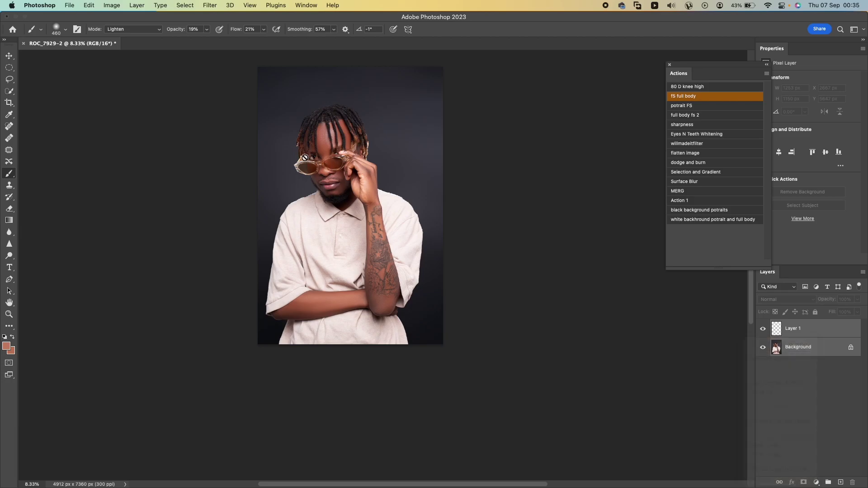
# Run the Eyes N Teeth Whitening action and select the Photo Filter 1 layer mask in its group.
pyautogui.click(9, 313)
pyautogui.moveTo(279, 123); pyautogui.dragTo(409, 186)
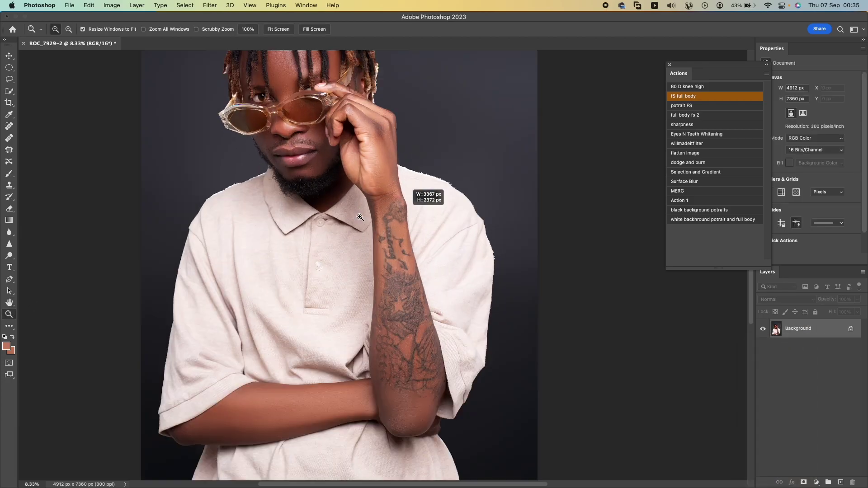
pyautogui.moveTo(151, 178); pyautogui.dragTo(517, 379)
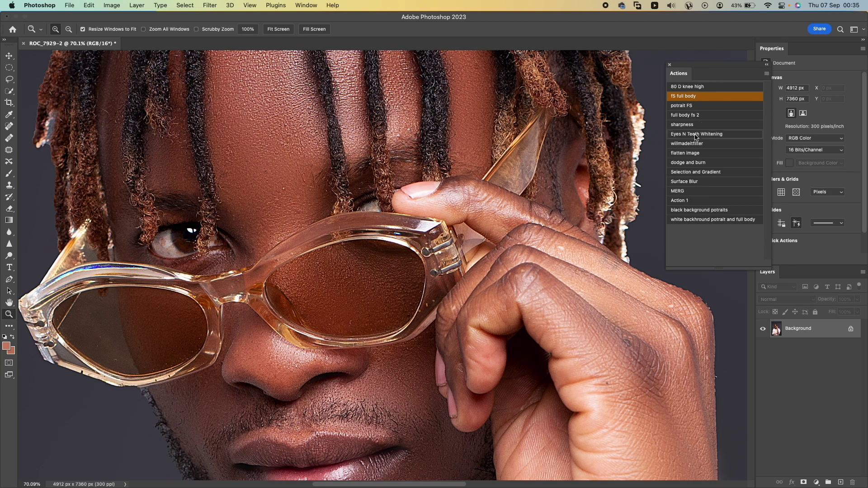
pyautogui.click(678, 134)
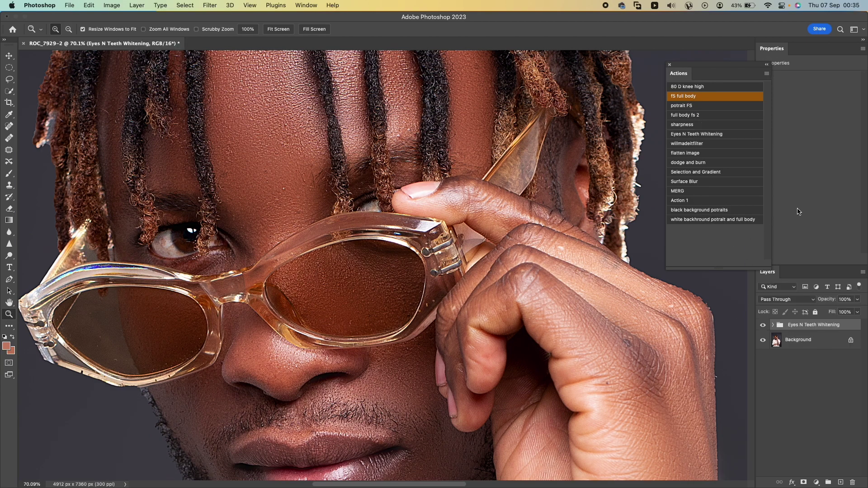
pyautogui.click(773, 325)
pyautogui.click(805, 377)
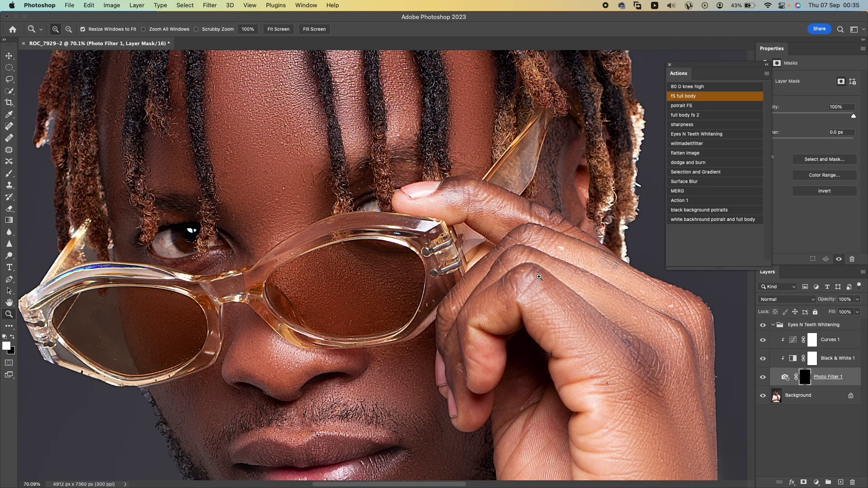
# Set the brush to Normal mode with 100% opacity and 100% flow.
pyautogui.click(10, 173)
pyautogui.click(207, 29)
pyautogui.moveTo(224, 44); pyautogui.dragTo(298, 40)
pyautogui.click(264, 29)
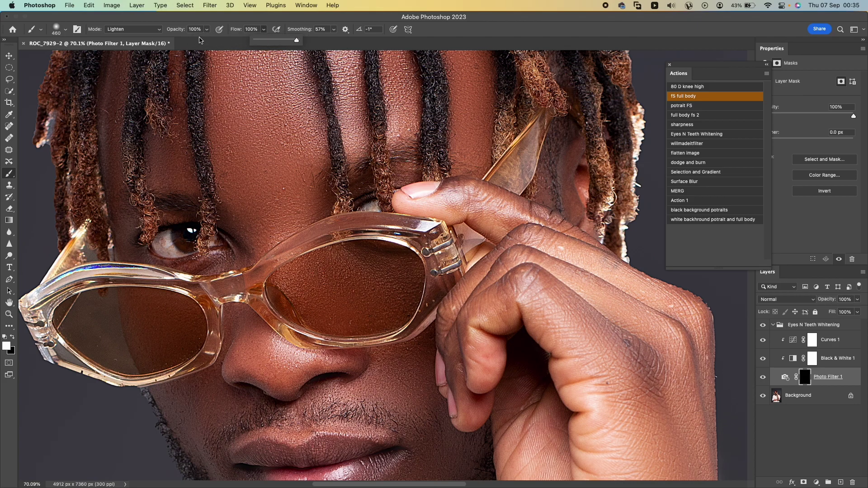
pyautogui.click(159, 29)
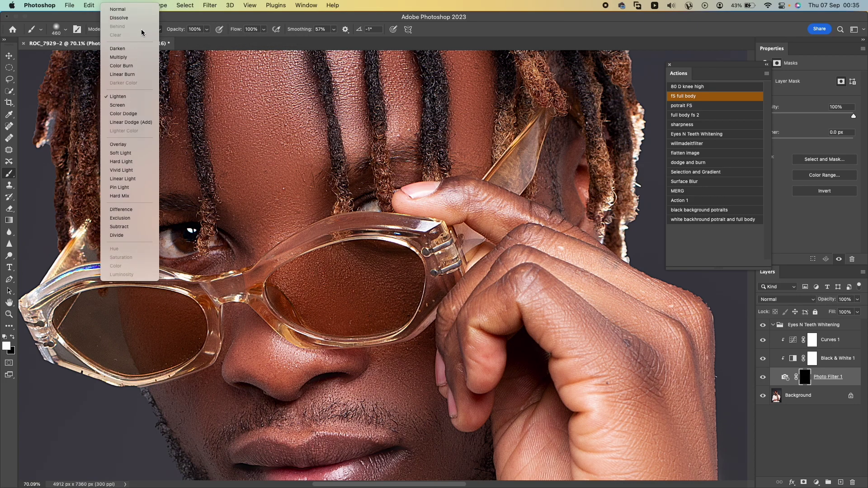
pyautogui.click(118, 9)
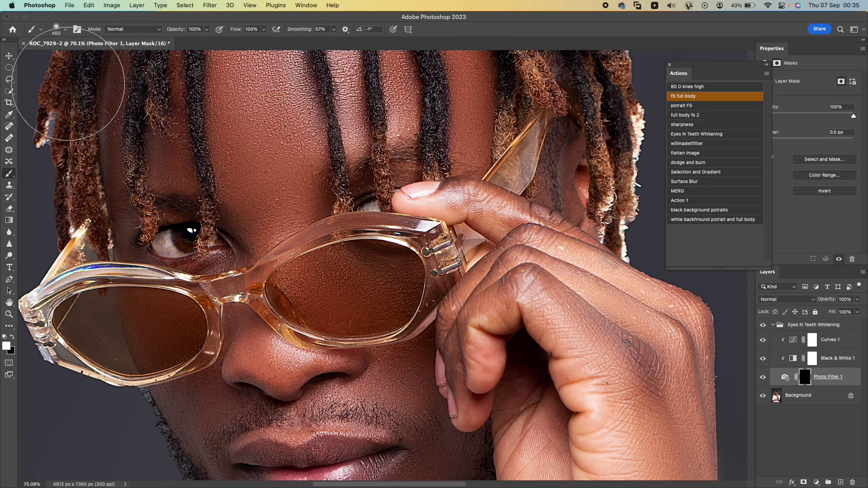
# Reduce the brush to 41 px and paint white on the Photo Filter 1 mask over the whites of the eyes.
pyautogui.click(65, 29)
pyautogui.click(70, 56)
pyautogui.click(166, 248)
pyautogui.moveTo(164, 254); pyautogui.dragTo(172, 248)
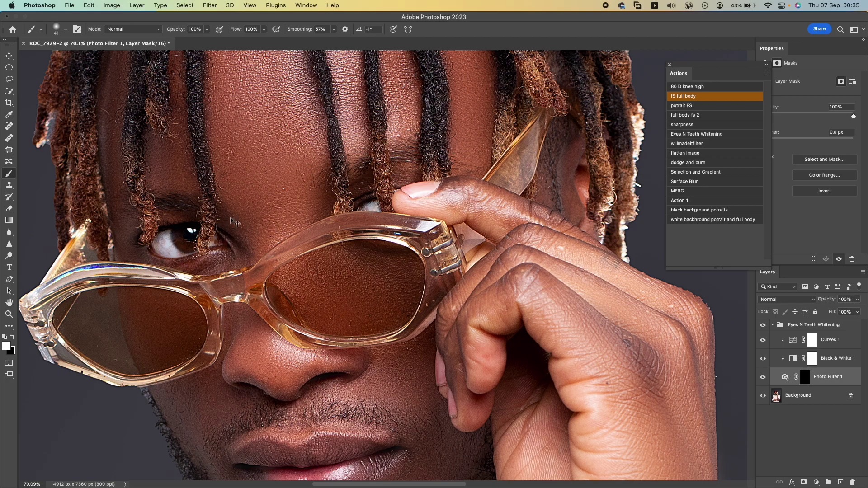
# Check the whitened eyes in the whole portrait and merge the Eyes N Teeth Whitening group with the Background.
pyautogui.hotkey('ctrl', '-')
pyautogui.hotkey('ctrl', '-')
pyautogui.hotkey('ctrl', '-')
pyautogui.hotkey('ctrl', '-')
pyautogui.hotkey('ctrl', '-')
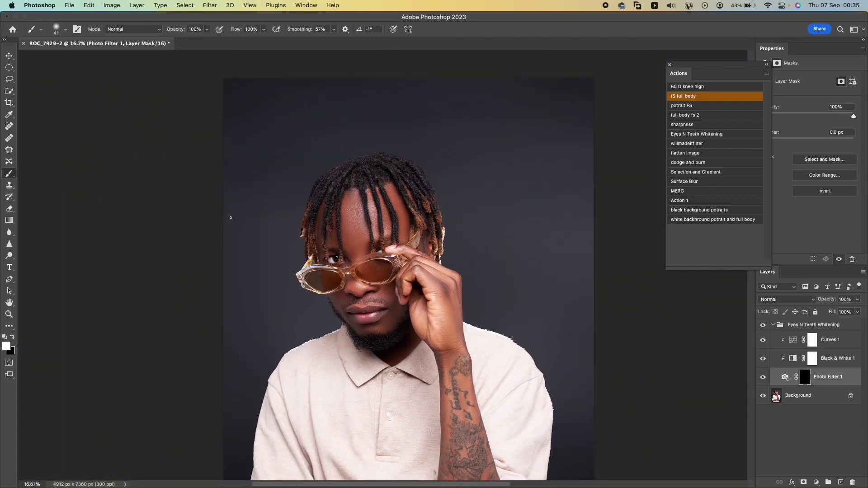
pyautogui.scroll(-3, 423, 245)
pyautogui.hotkey('ctrl', '-')
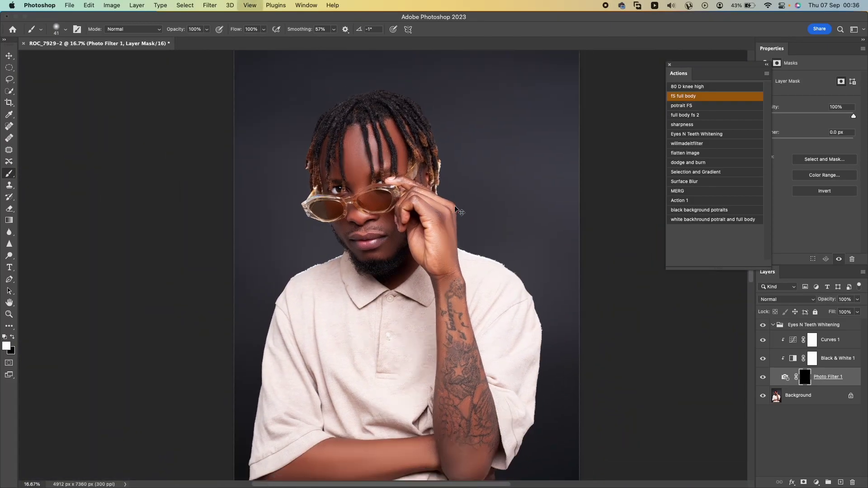
pyautogui.hotkey('ctrl', '-')
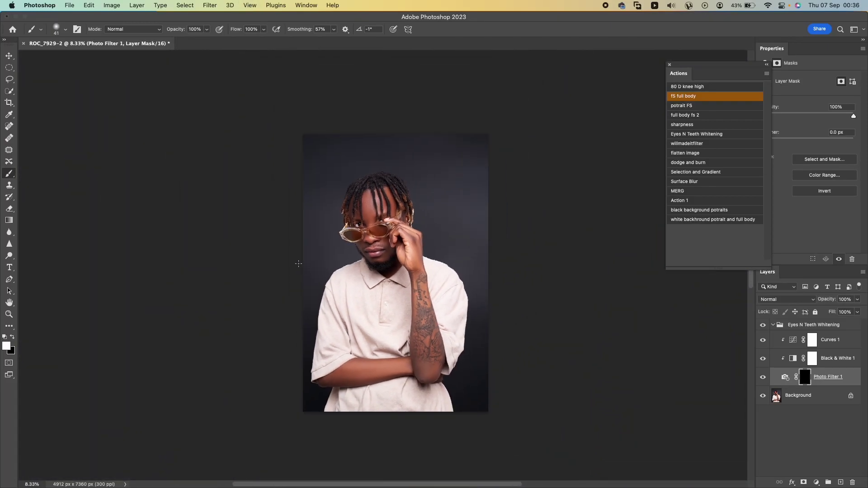
pyautogui.click(773, 325)
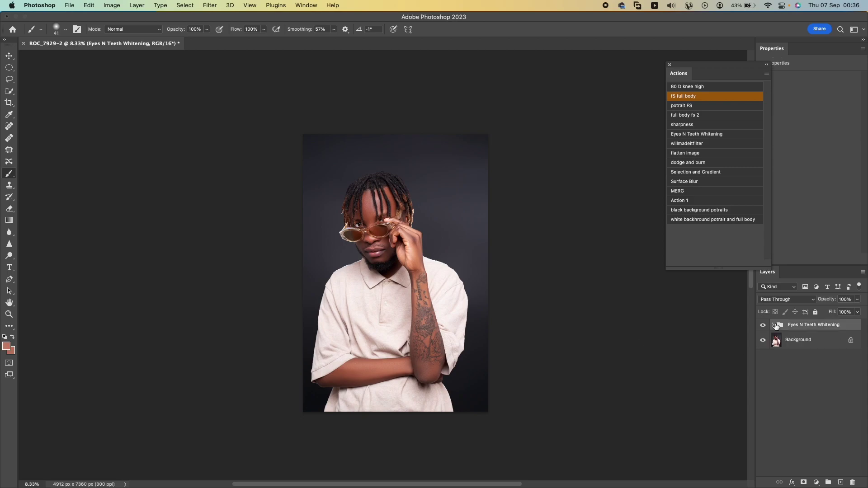
pyautogui.rightClick(789, 344)
pyautogui.click(839, 436)
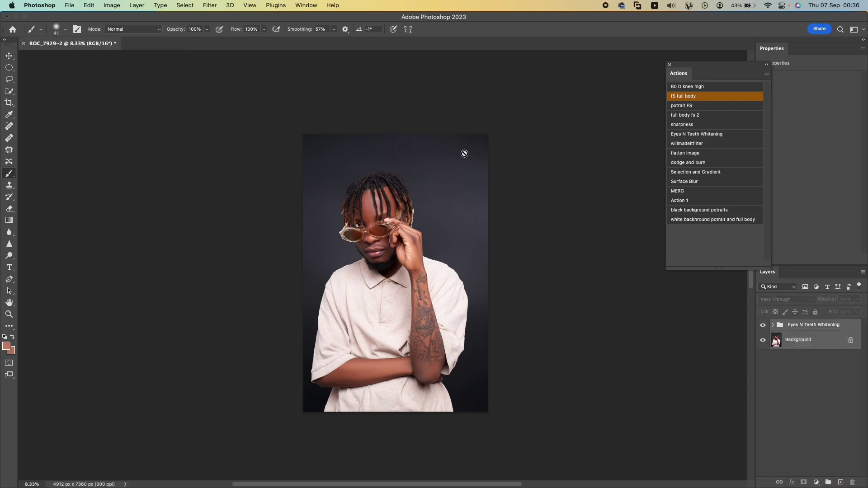
pyautogui.click(9, 314)
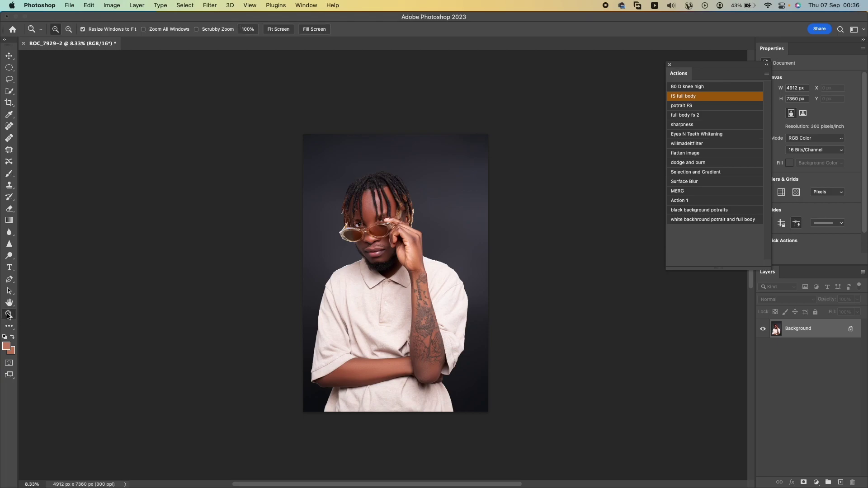
# Run the willmadeitfilter action on the portrait and compare the image with the filter group hidden and shown.
pyautogui.click(390, 256)
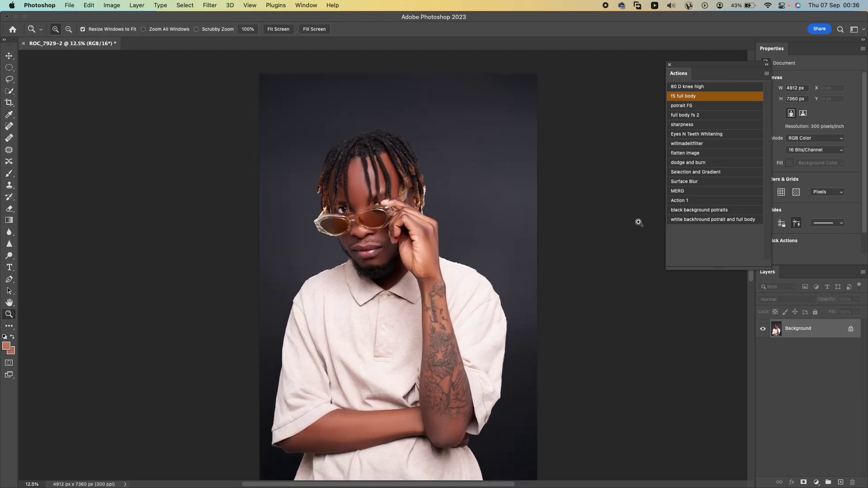
pyautogui.click(699, 145)
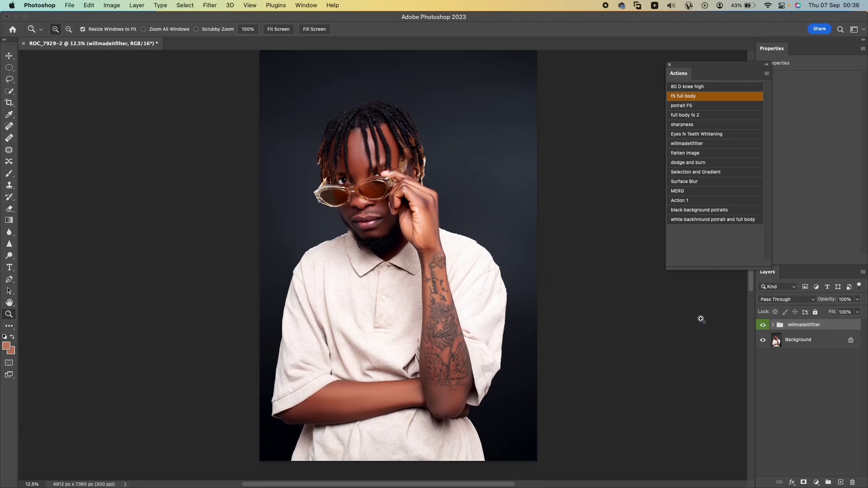
pyautogui.click(762, 326)
pyautogui.click(762, 326)
pyautogui.click(762, 327)
pyautogui.click(762, 326)
# Set the willmadeitfilter group's opacity to 71%, comparing the portrait with and without the filter.
pyautogui.click(857, 299)
pyautogui.moveTo(839, 312)
pyautogui.mouseDown()
pyautogui.moveTo(866, 312)
pyautogui.moveTo(837, 313)
pyautogui.mouseUp()
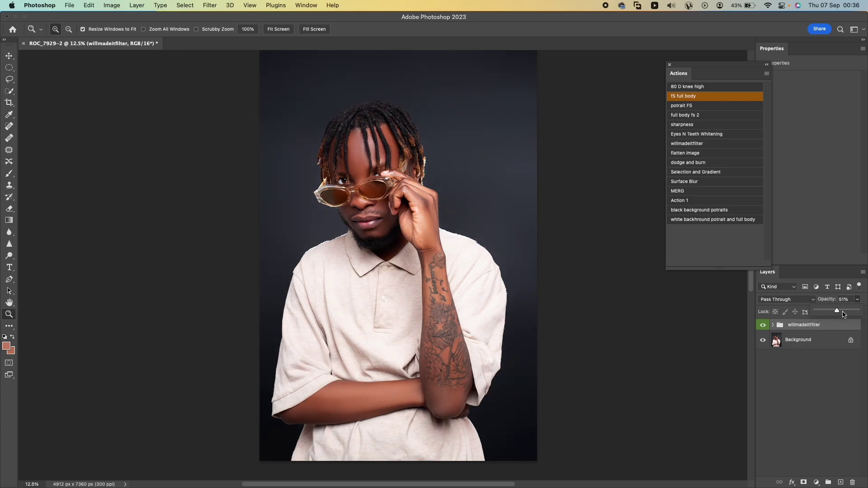
pyautogui.moveTo(853, 313)
pyautogui.mouseDown()
pyautogui.moveTo(867, 311)
pyautogui.moveTo(842, 311)
pyautogui.mouseUp()
pyautogui.click(762, 325)
pyautogui.click(762, 325)
pyautogui.click(763, 325)
pyautogui.click(763, 325)
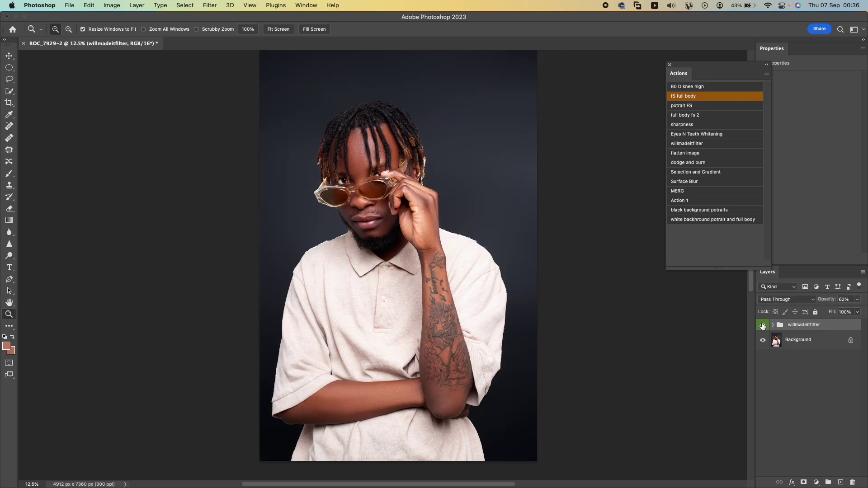
pyautogui.click(856, 303)
pyautogui.moveTo(846, 311); pyautogui.dragTo(849, 310)
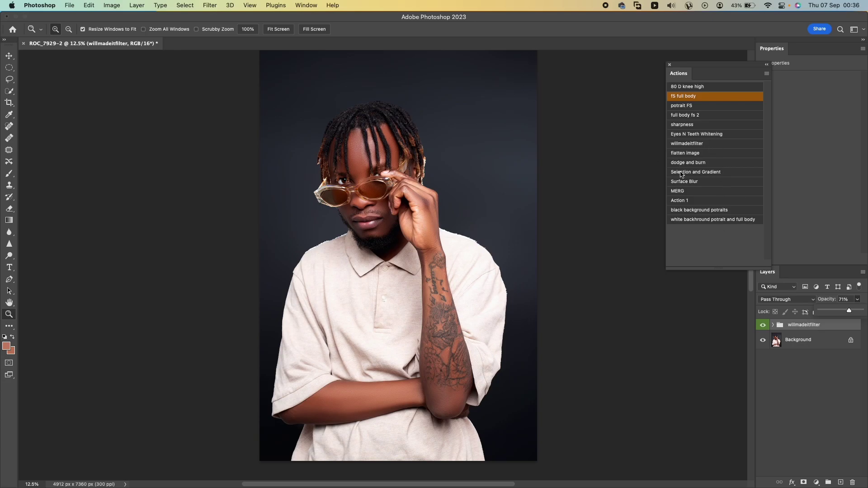
# Check the willmadeitfilter group's contents and effect on the portrait, and merge the group with the Background.
pyautogui.click(774, 328)
pyautogui.click(773, 326)
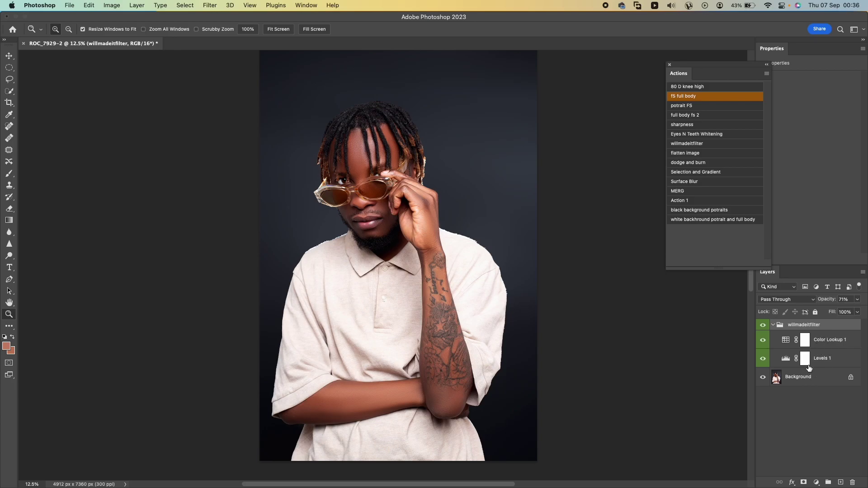
pyautogui.click(773, 325)
pyautogui.click(764, 327)
pyautogui.click(763, 326)
pyautogui.click(763, 326)
pyautogui.click(764, 326)
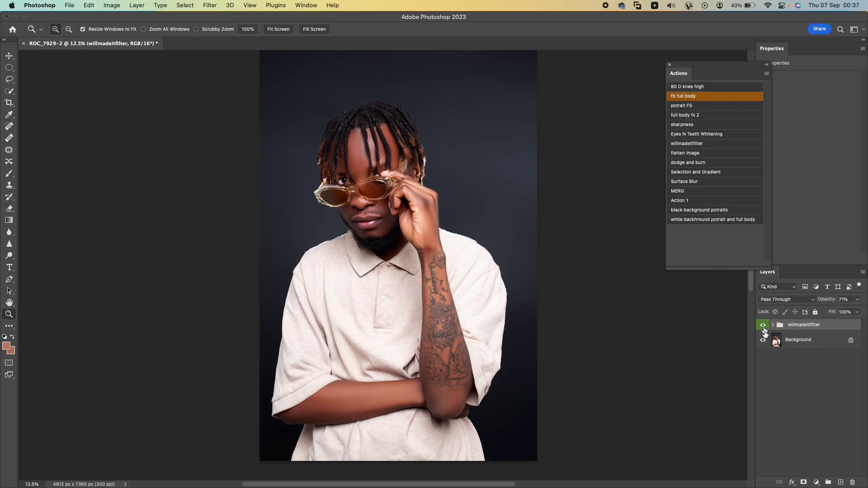
pyautogui.rightClick(812, 345)
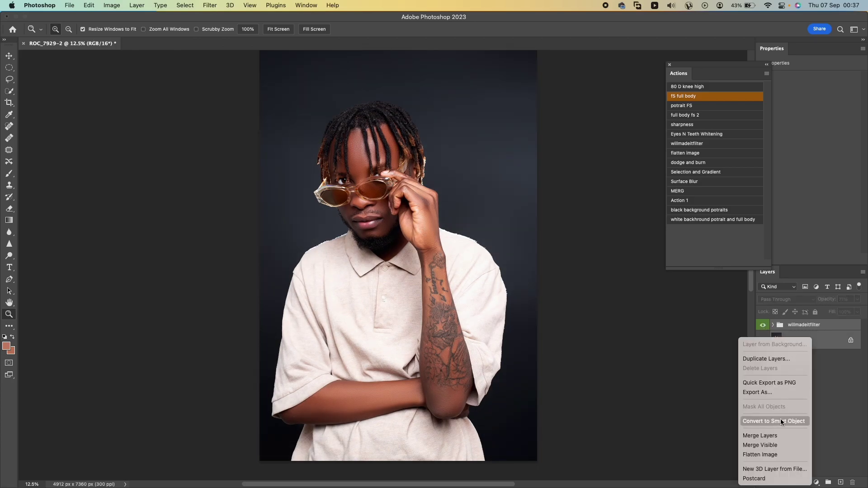
pyautogui.click(770, 436)
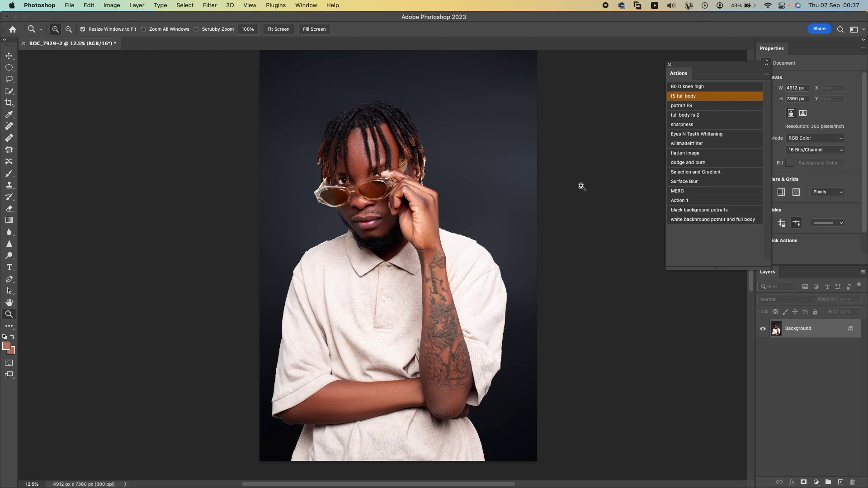
# Save the portrait as ROC_7929-2.psd in Photoshop format inside a new folder named edited2.
pyautogui.click(68, 5)
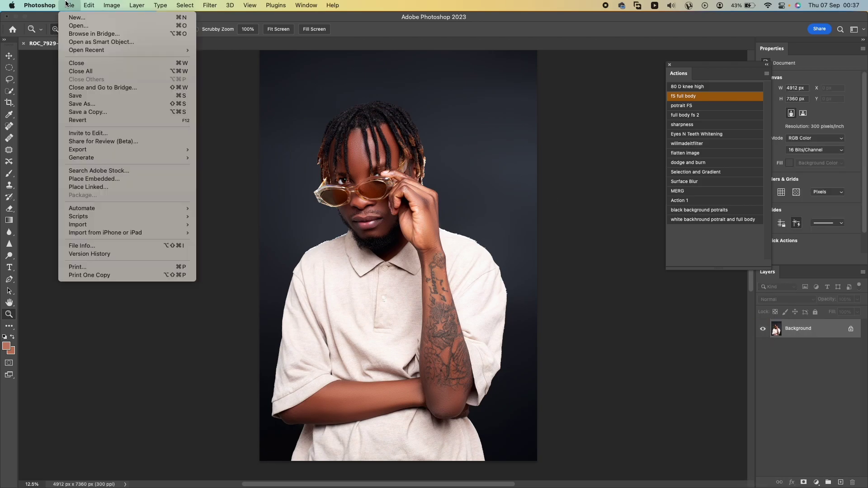
pyautogui.click(82, 104)
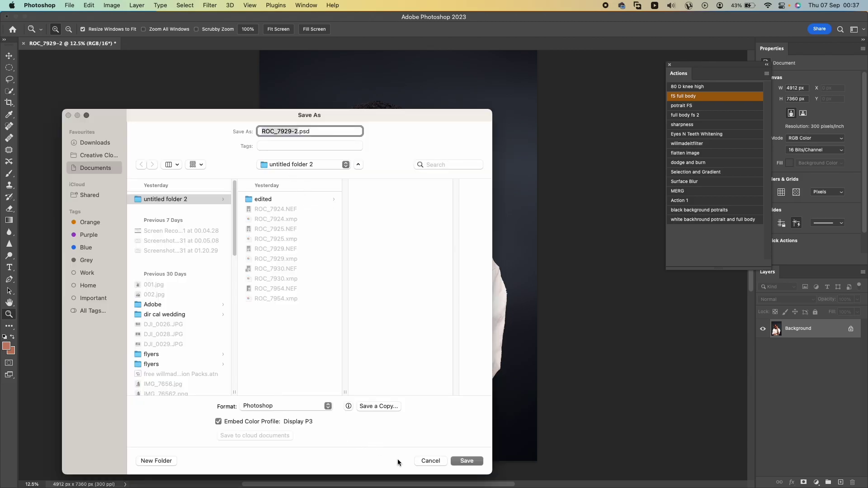
pyautogui.click(168, 460)
pyautogui.write('edited')
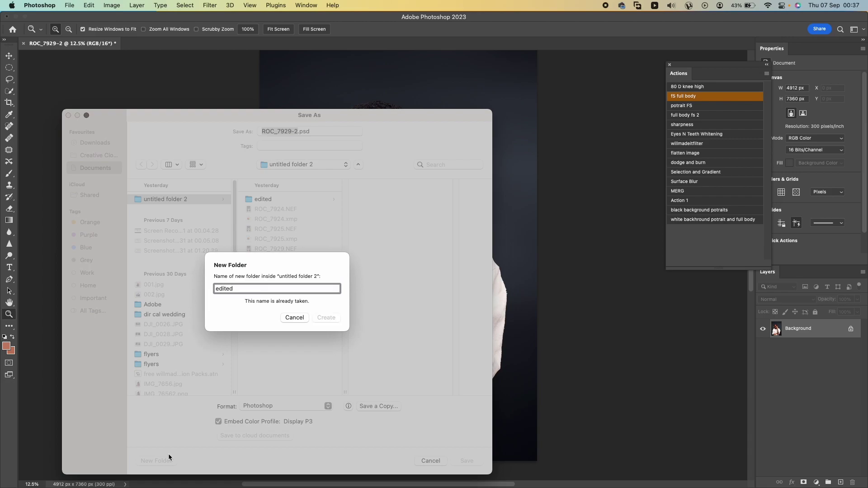
pyautogui.write('2')
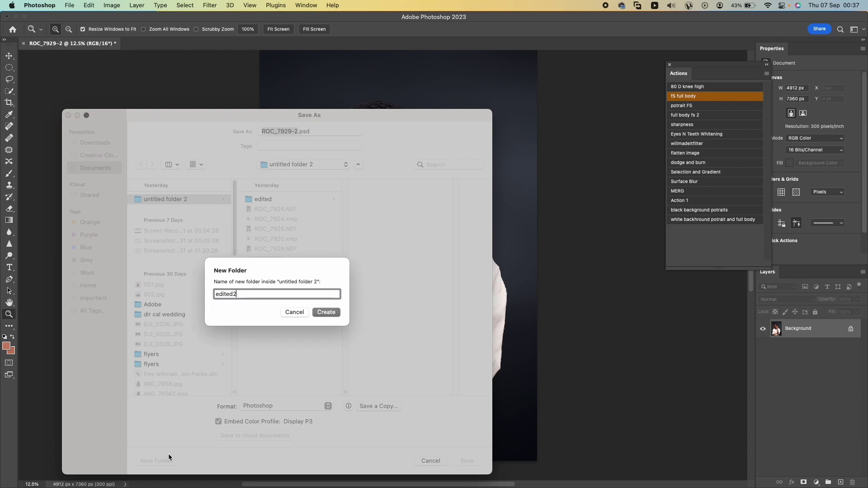
pyautogui.click(326, 312)
pyautogui.click(465, 461)
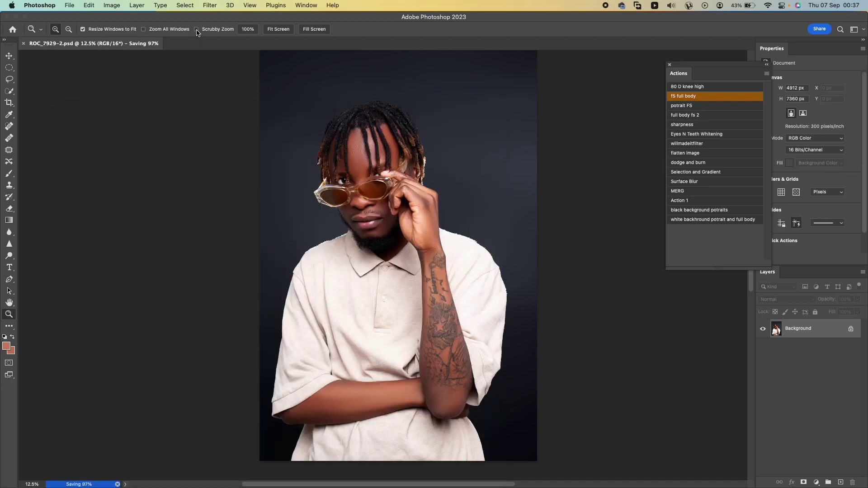
# Switch to Lightroom Classic, import the saved PSD and open it in the Develop module.
pyautogui.press('super+Tab')
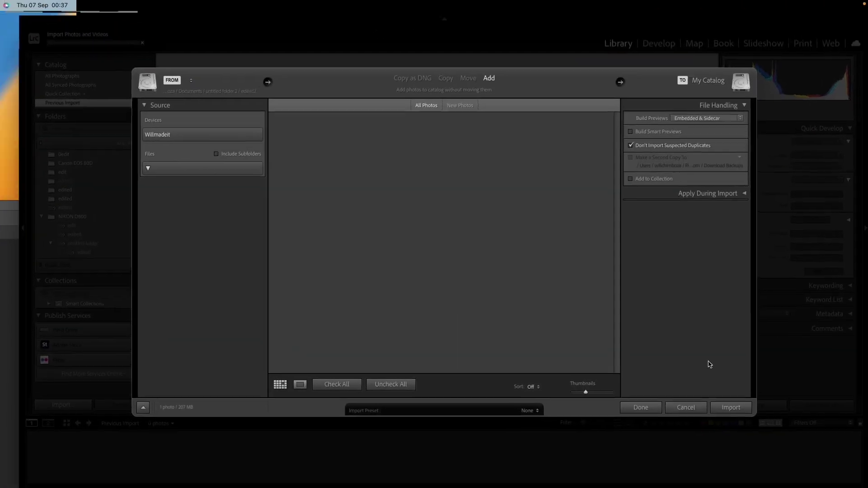
pyautogui.click(834, 461)
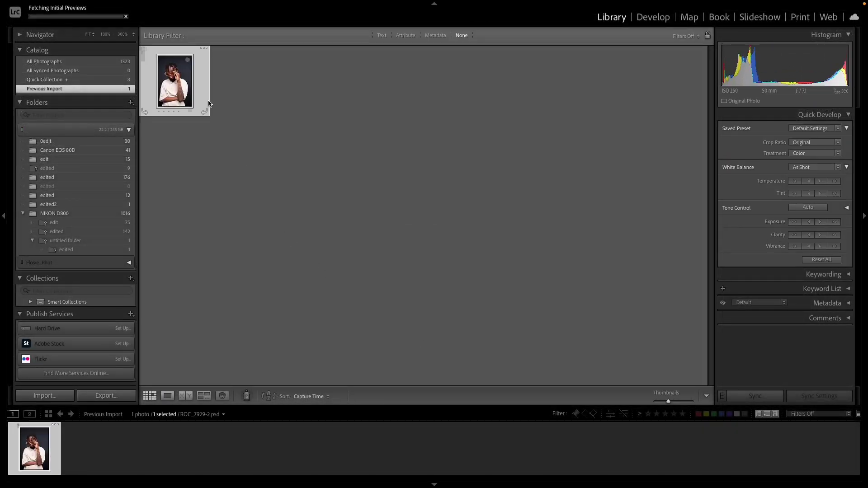
pyautogui.doubleClick(183, 76)
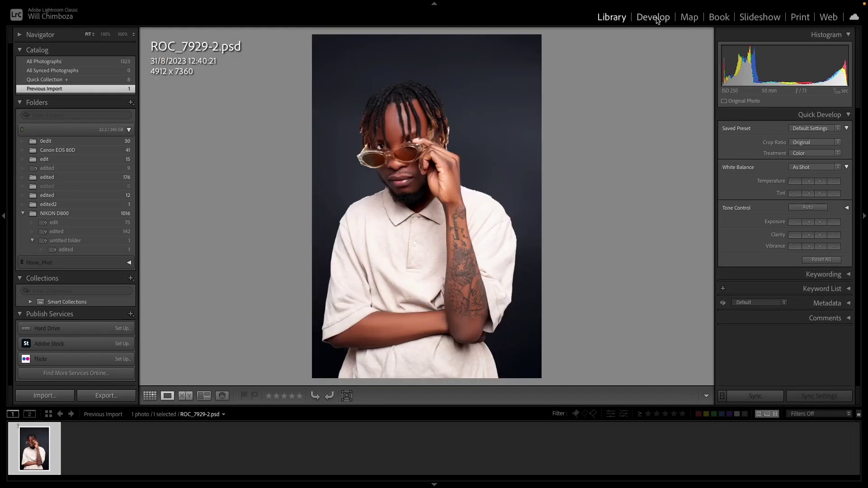
pyautogui.click(655, 18)
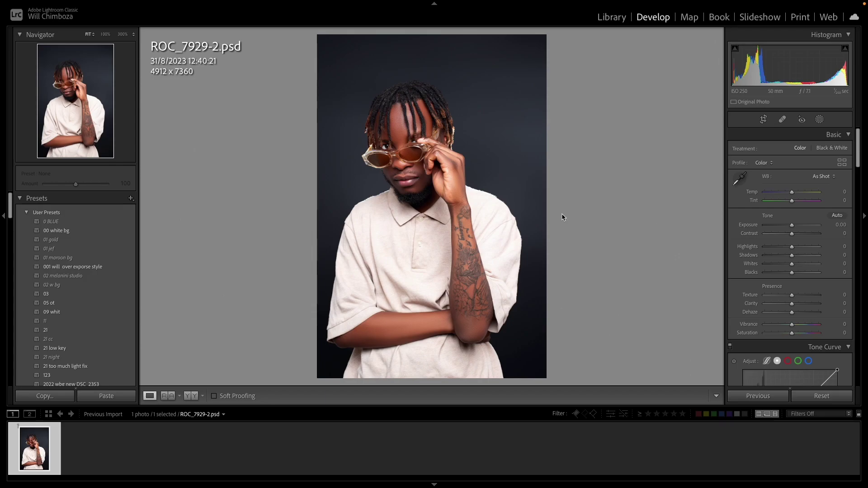
# Add shadow, midtone and highlight points to the tone curve and raise the highlight point slightly.
pyautogui.click(408, 144)
pyautogui.click(441, 143)
pyautogui.click(384, 120)
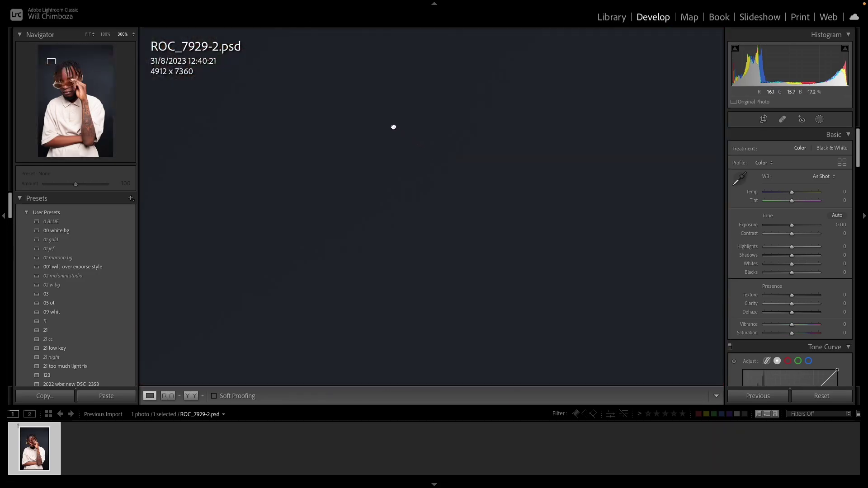
pyautogui.click(398, 130)
pyautogui.click(457, 185)
pyautogui.click(456, 181)
pyautogui.scroll(-5, 789, 294)
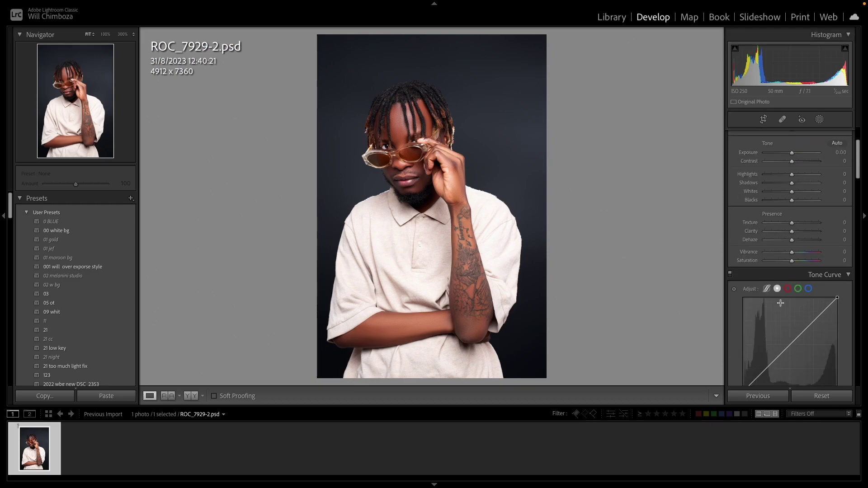
pyautogui.click(768, 341)
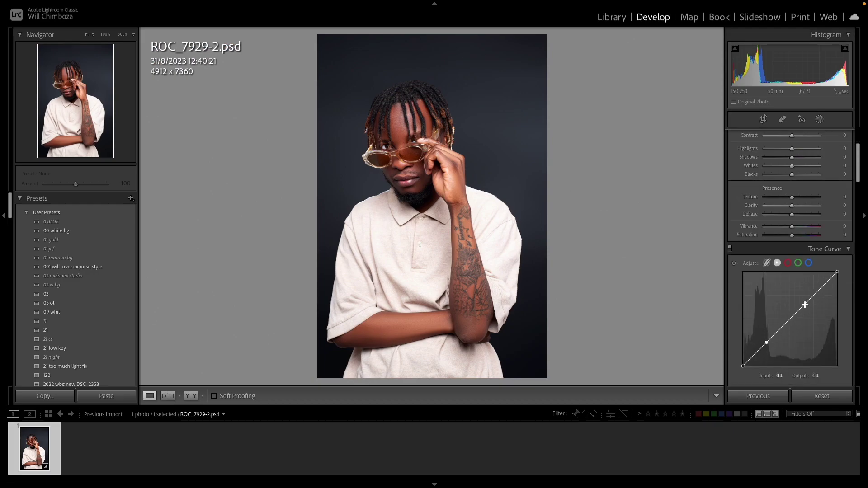
pyautogui.click(794, 315)
pyautogui.click(814, 297)
pyautogui.moveTo(813, 297); pyautogui.dragTo(813, 292)
# Set the sharpening Amount to 43 and Radius to 1.6, checking the face at 100% zoom.
pyautogui.moveTo(857, 164); pyautogui.dragTo(849, 290)
pyautogui.click(442, 152)
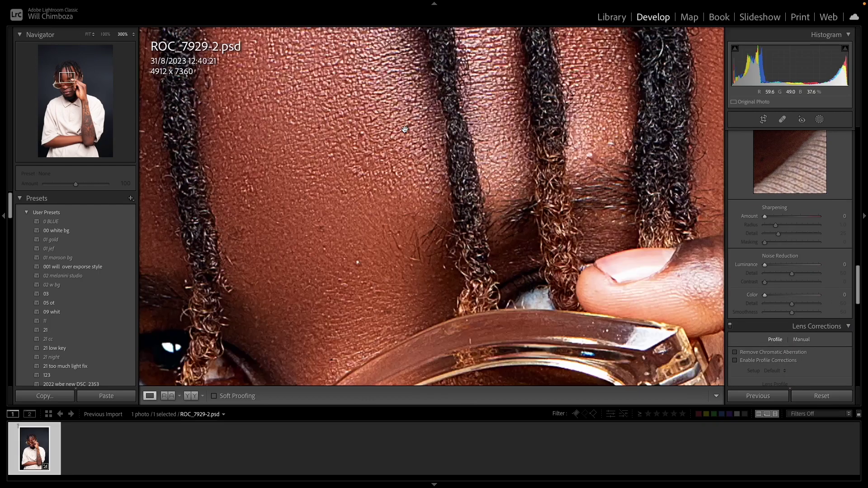
pyautogui.click(442, 152)
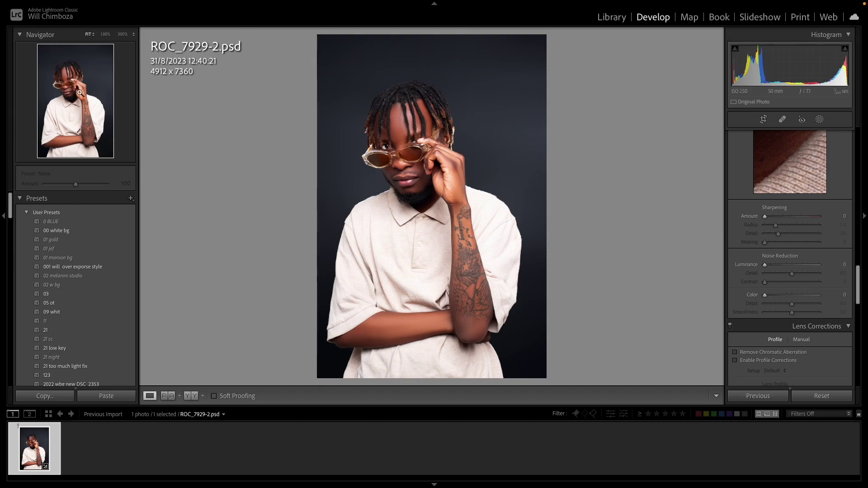
pyautogui.click(105, 34)
pyautogui.click(776, 219)
pyautogui.moveTo(777, 221); pyautogui.dragTo(790, 227)
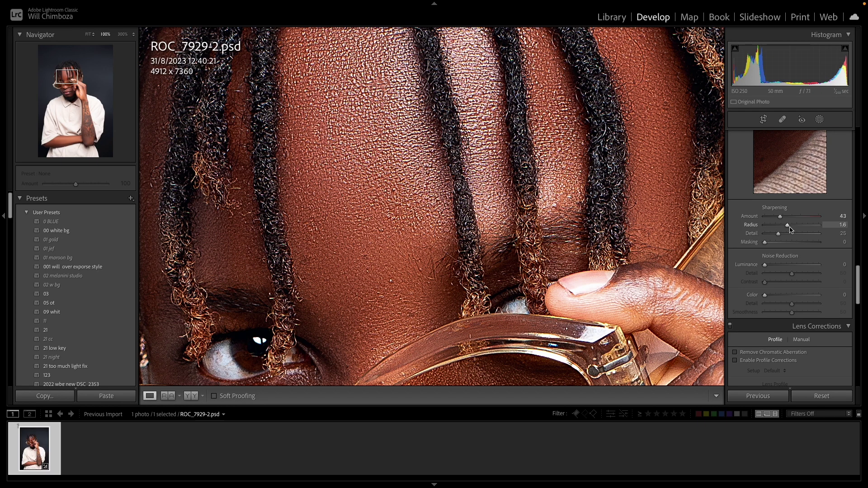
pyautogui.click(604, 226)
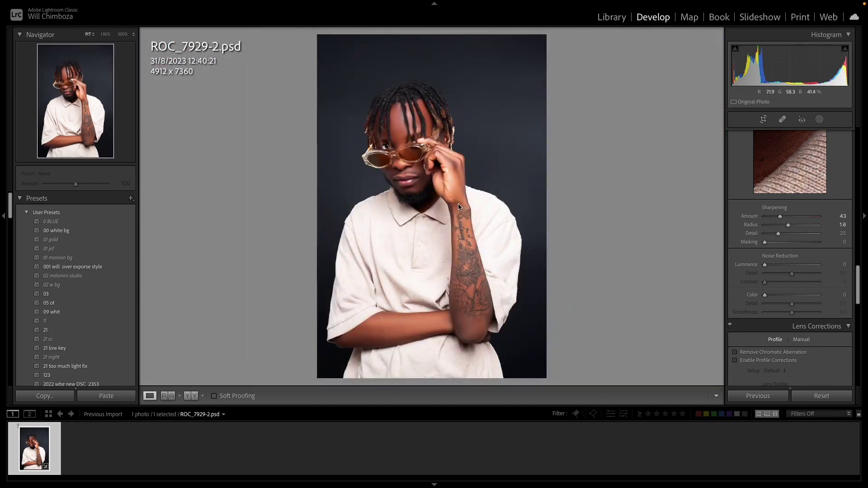
# Export the photo to the hard drive in the willmadeitshoots folder, using a subfolder named qweng2.
pyautogui.moveTo(861, 286); pyautogui.dragTo(864, 153)
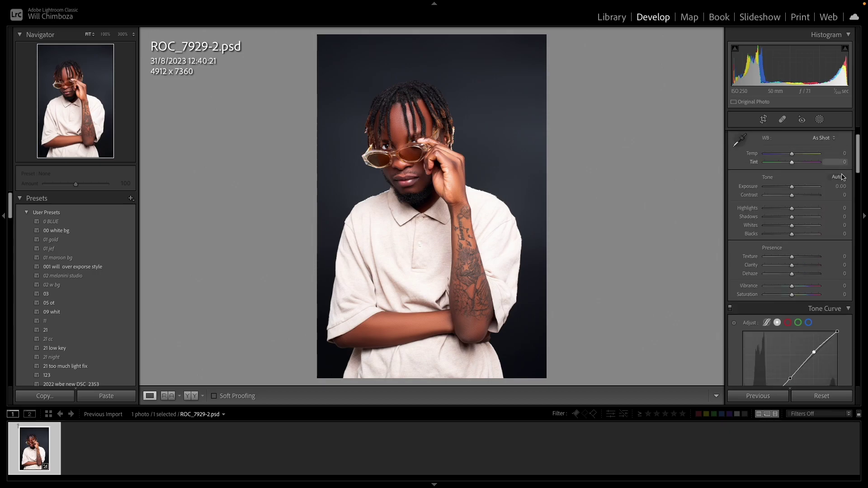
pyautogui.moveTo(856, 173)
pyautogui.mouseDown()
pyautogui.moveTo(854, 187)
pyautogui.moveTo(856, 158)
pyautogui.mouseUp()
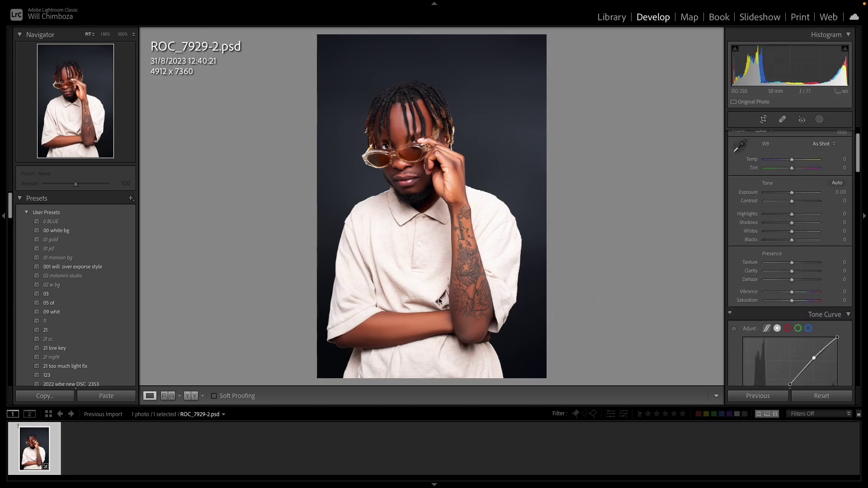
pyautogui.rightClick(42, 447)
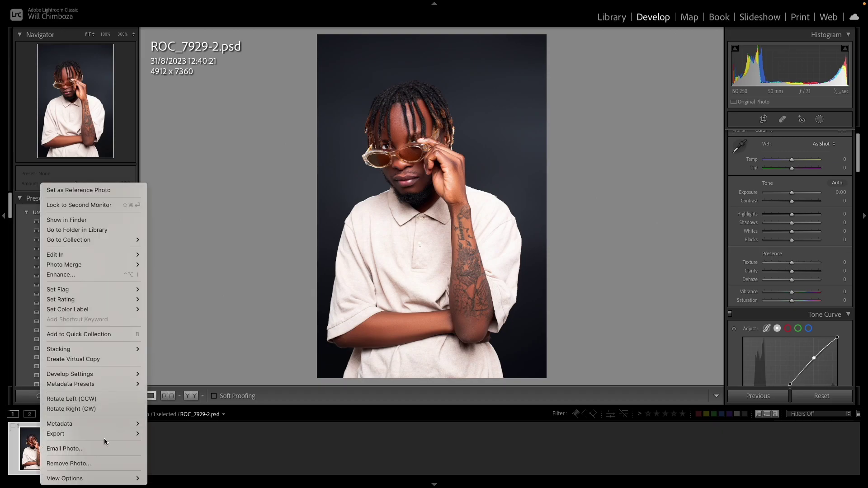
pyautogui.moveTo(107, 435)
pyautogui.click(180, 394)
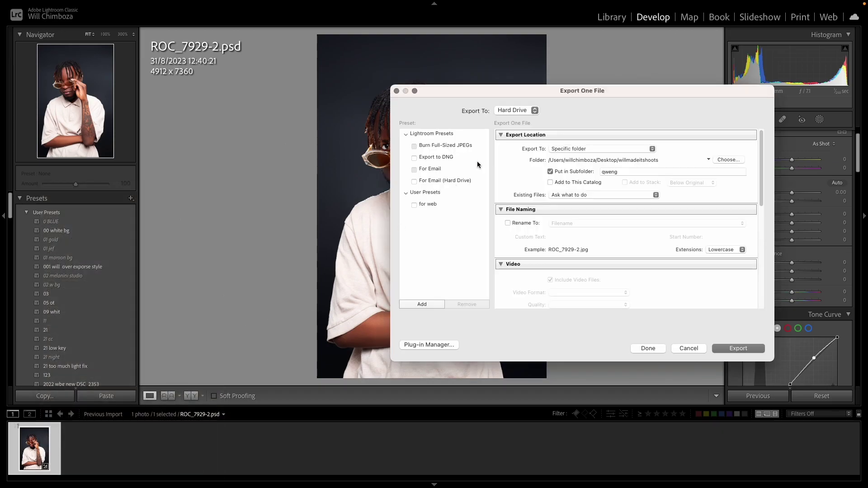
pyautogui.click(661, 174)
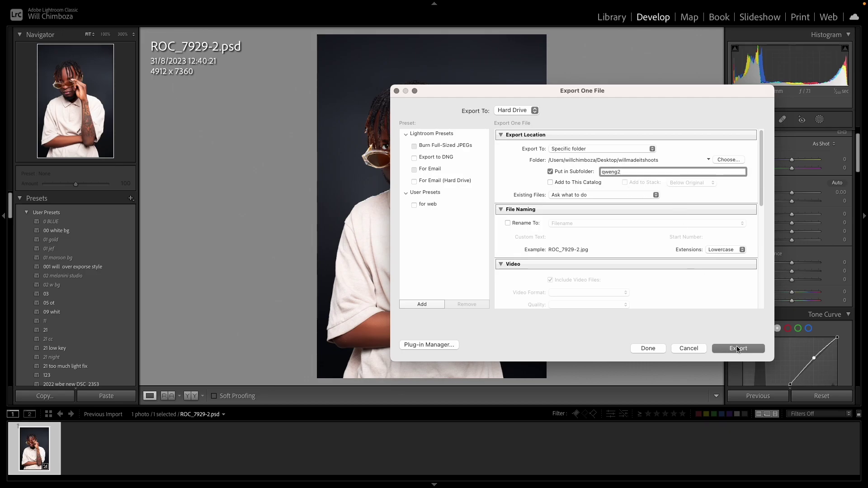
pyautogui.press('Return')
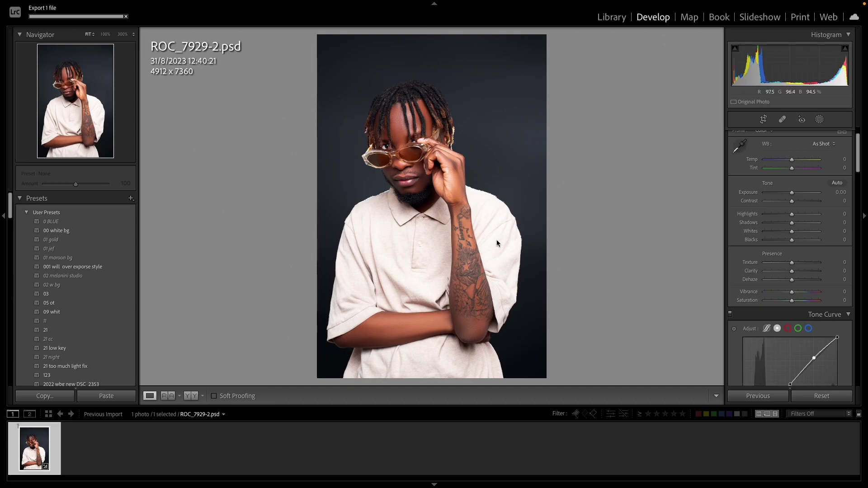